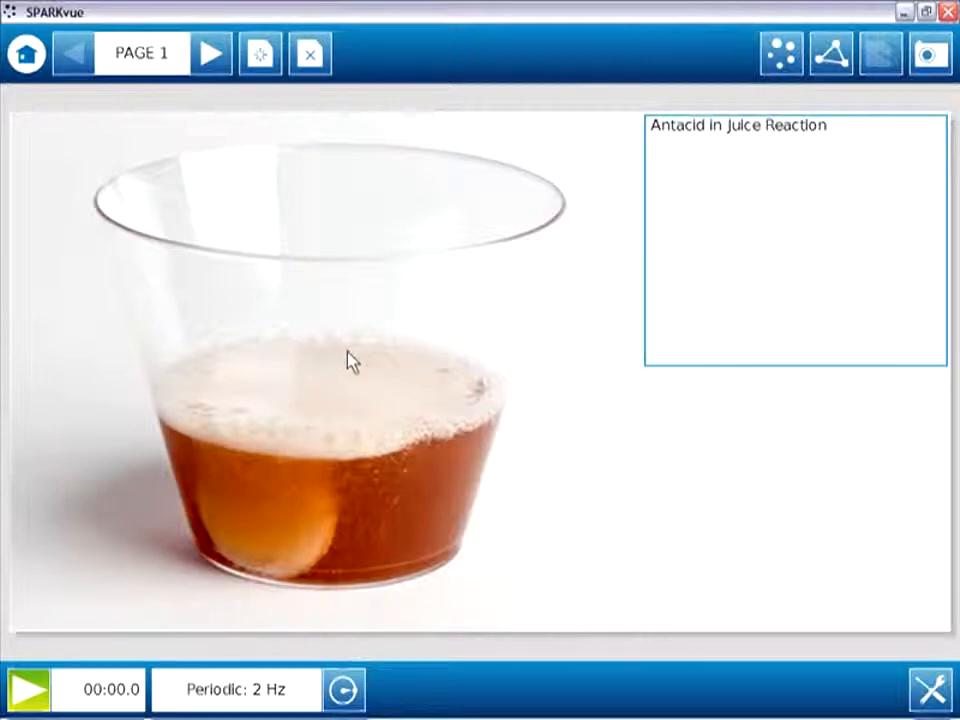
- Review pages 2 to 4 of the finished "Antacid in Juice Reaction" lab and close it
click(218, 57)
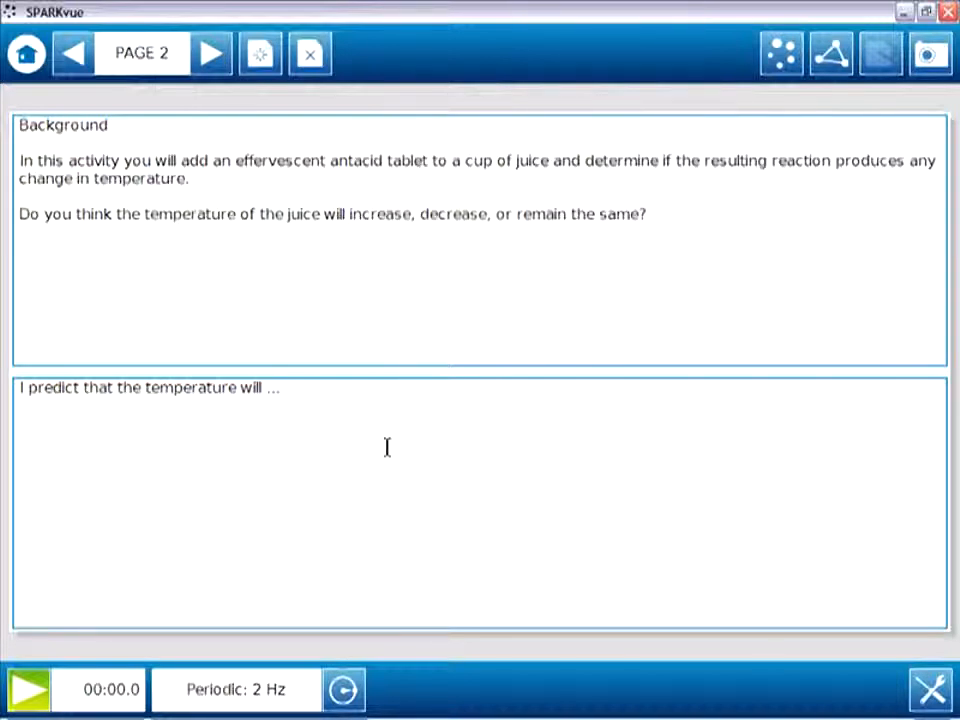
click(211, 58)
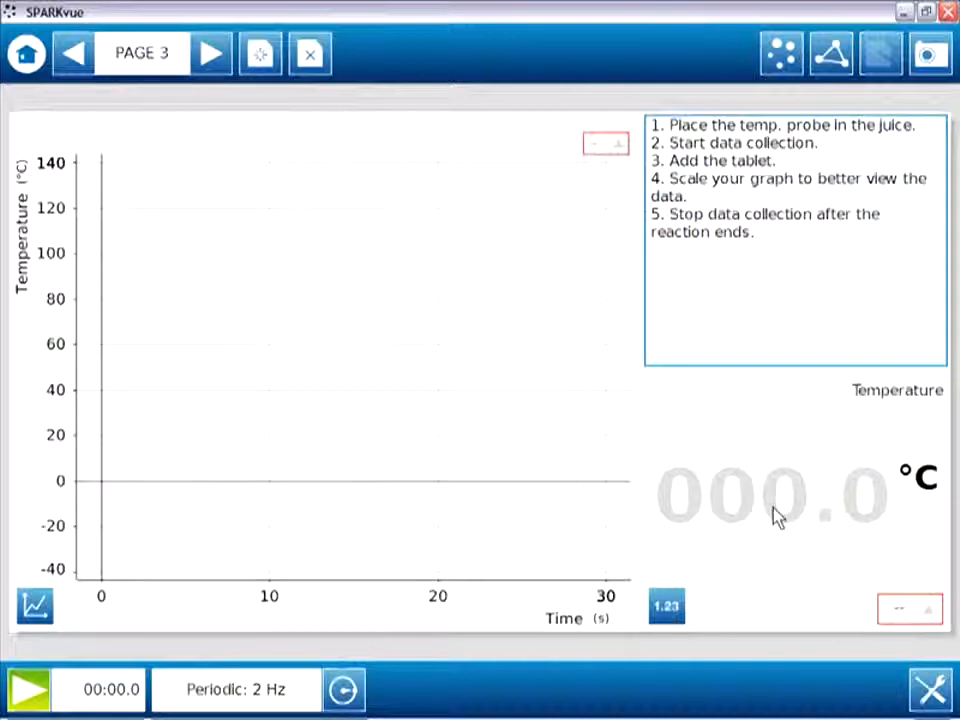
click(211, 64)
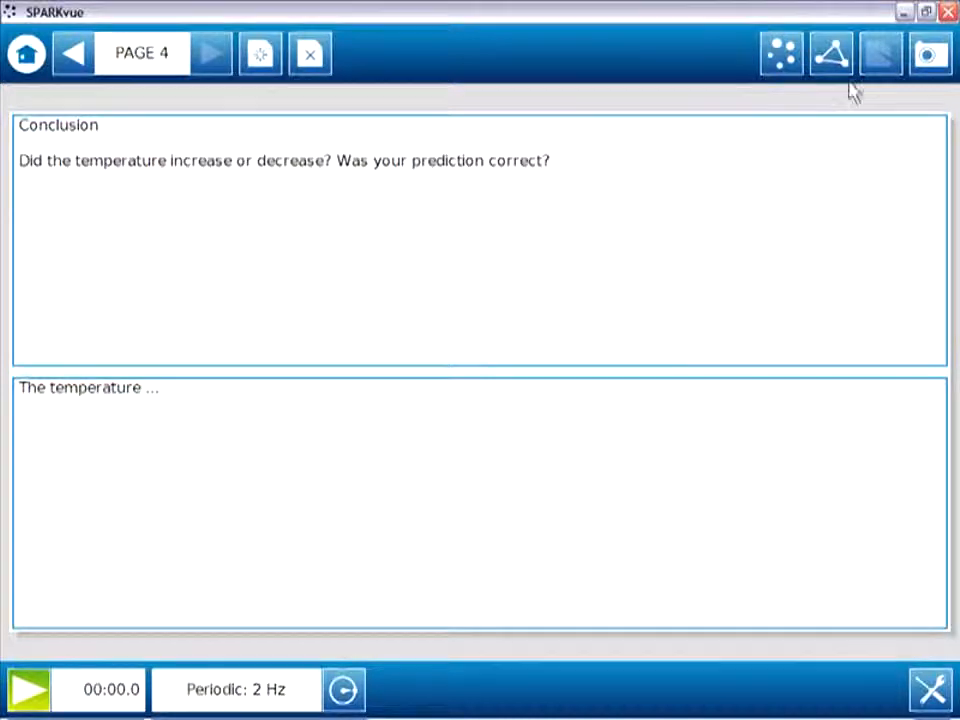
click(945, 13)
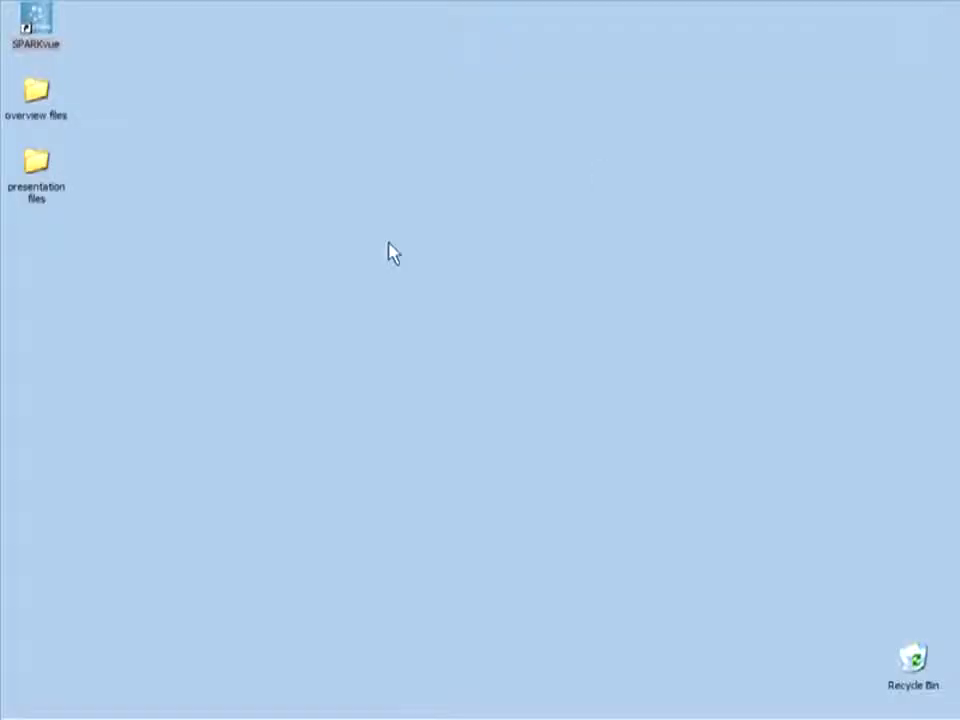
- Launch SPARKvue in a maximized window and build a first page with a large graphic and a small text box
double_click(50, 33)
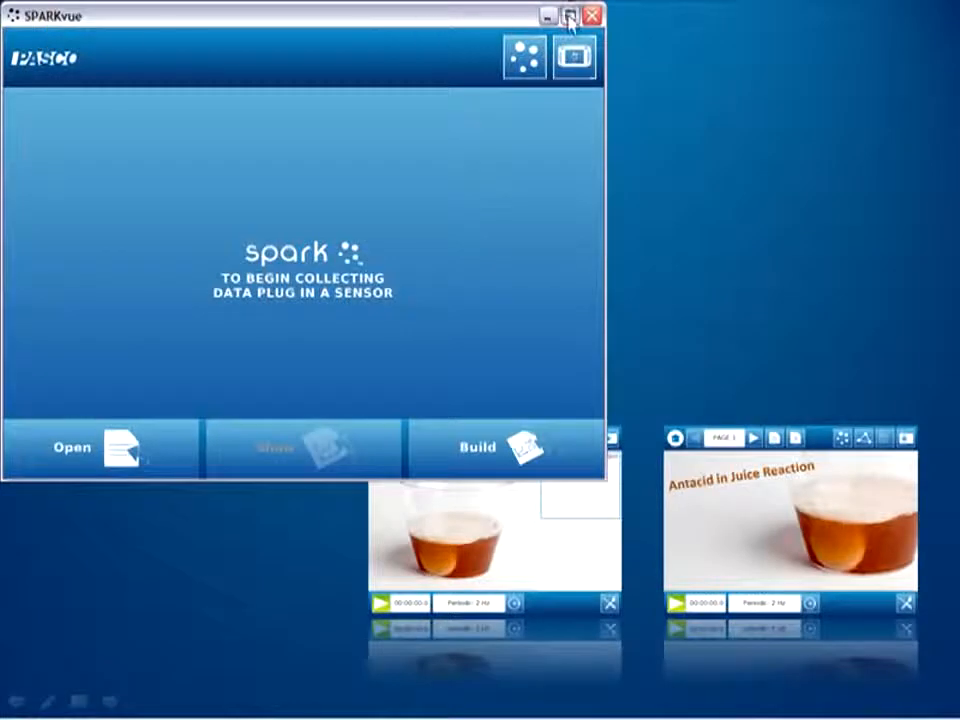
click(569, 16)
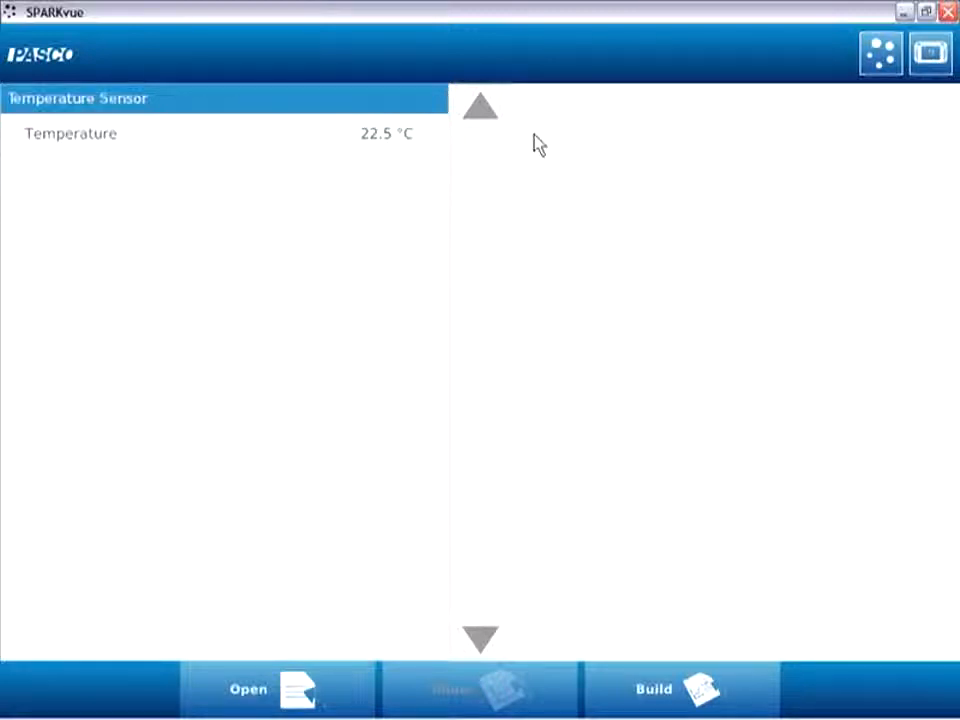
click(619, 692)
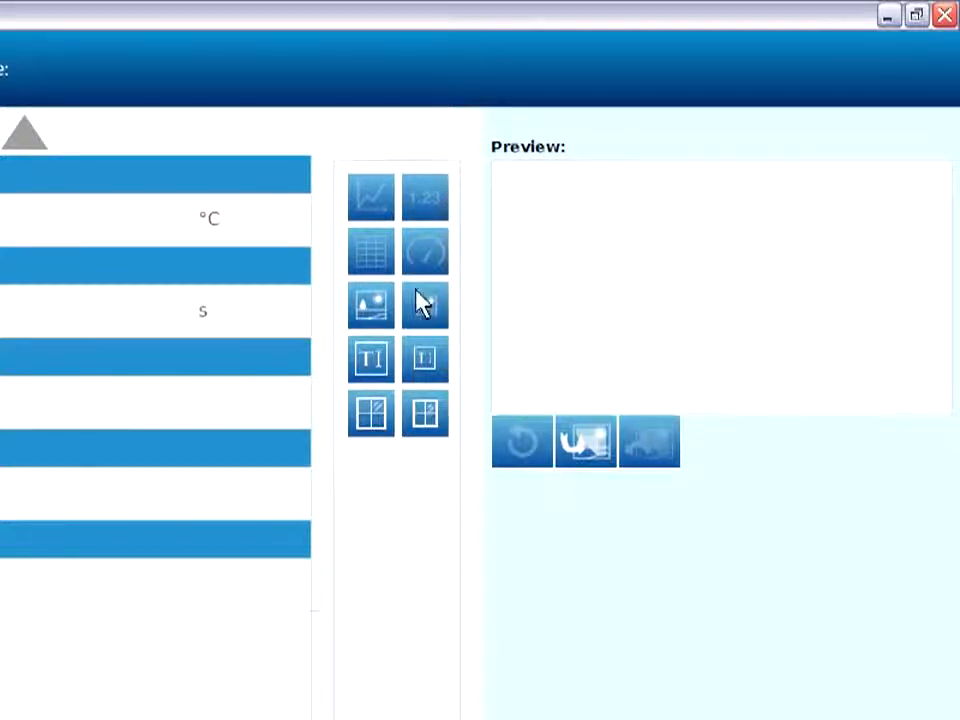
click(380, 313)
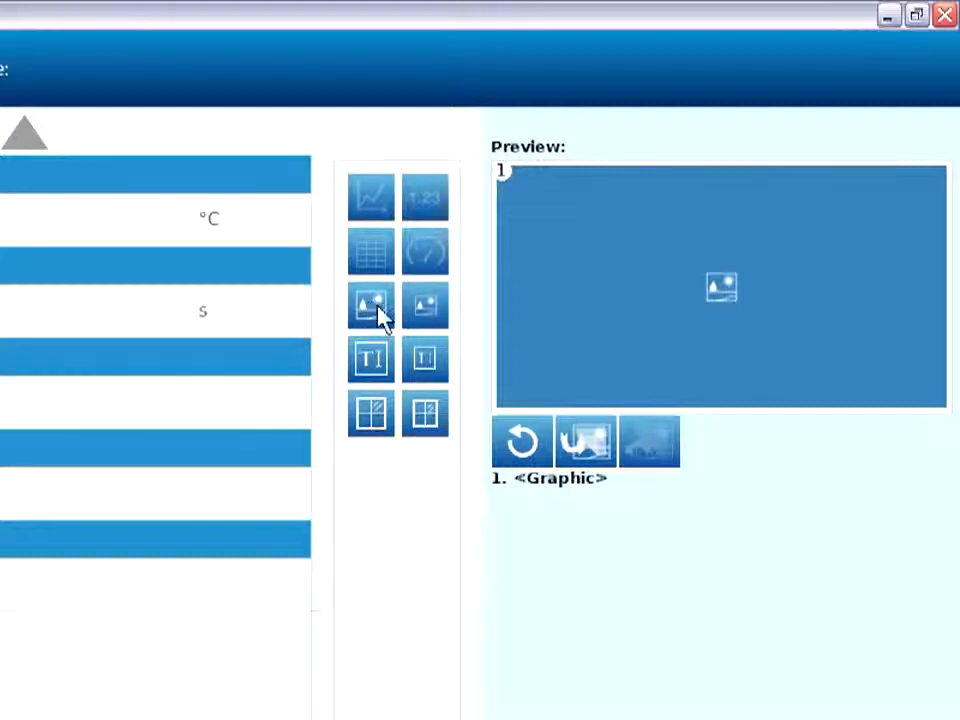
click(428, 372)
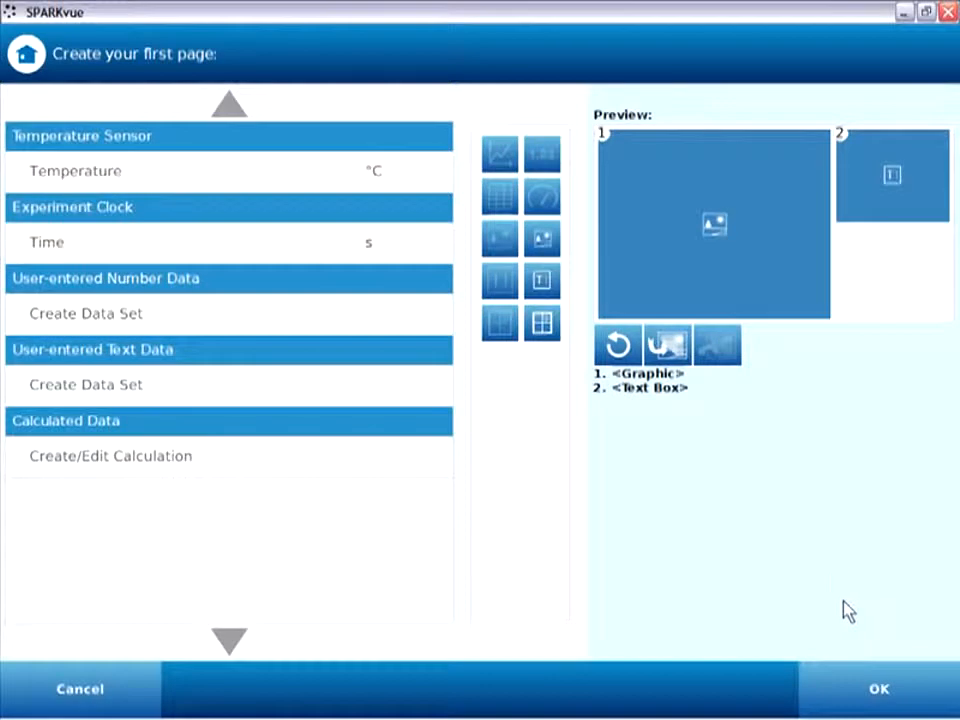
click(879, 699)
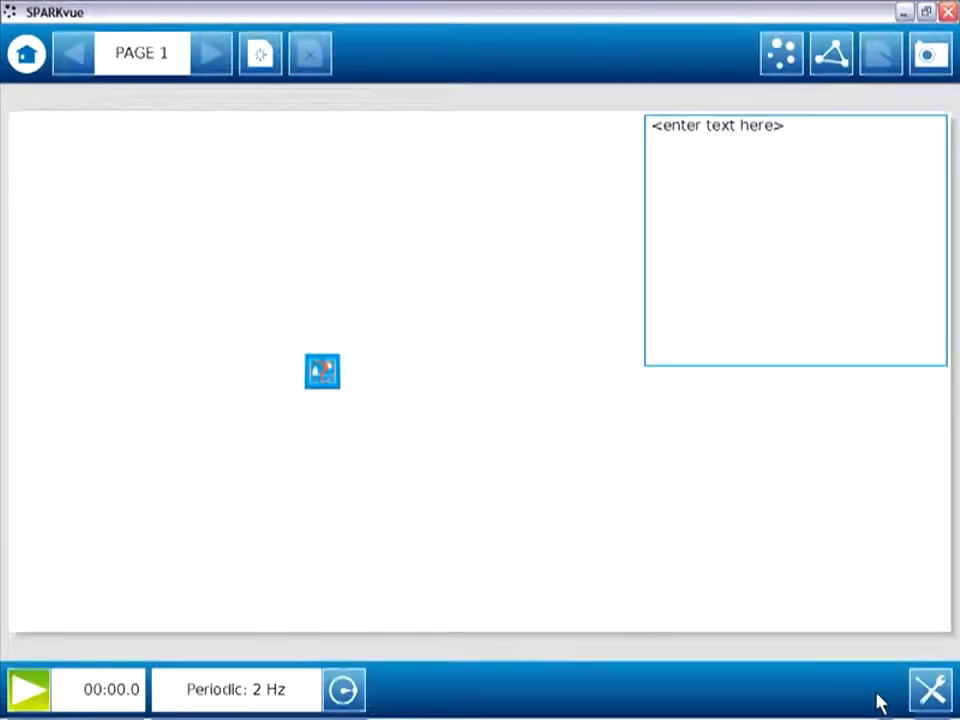
- Enter "Antacid in Fruit Juice" as the title in the text box on page 1
click(805, 133)
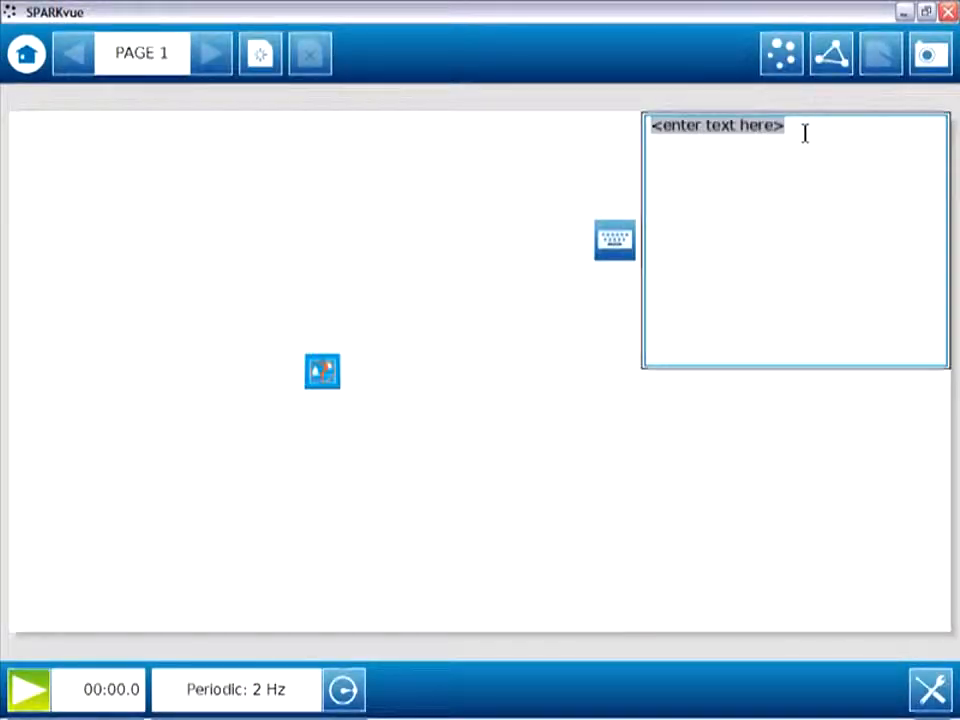
text(A)
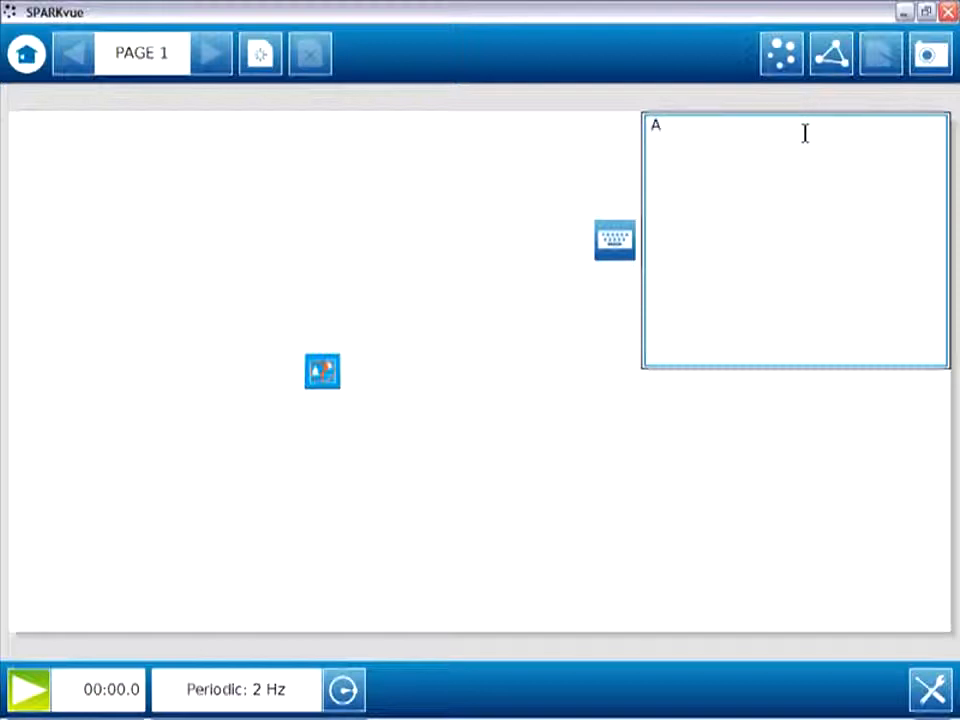
text(ntacid in Fruit Juice)
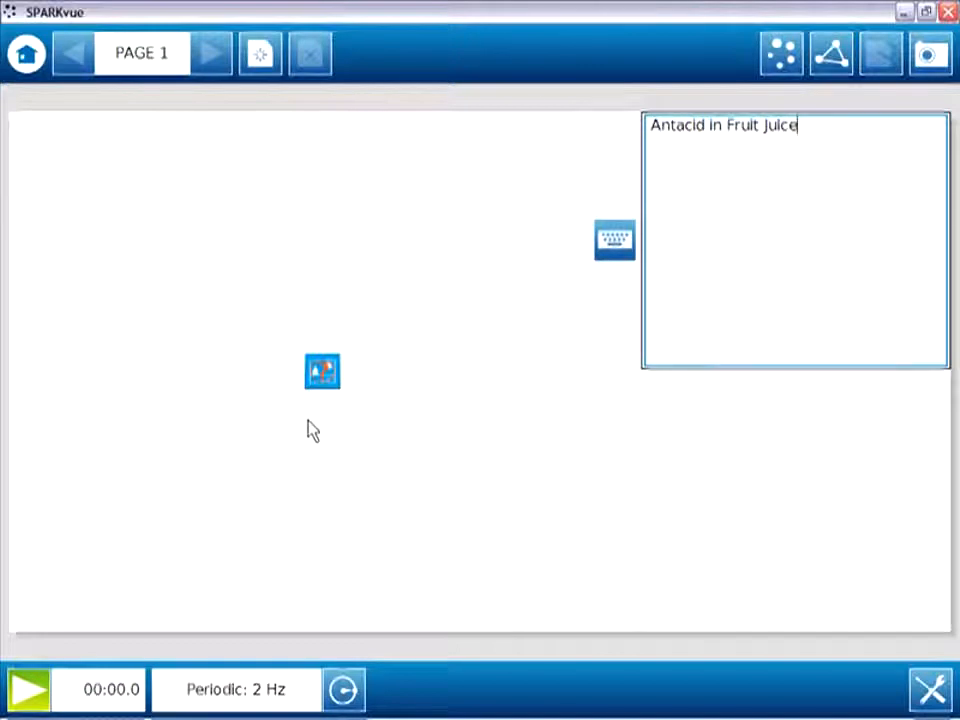
- Insert the image "tablet in juice Sv.png" into the graphic area of page 1 and lock the graphic
click(328, 396)
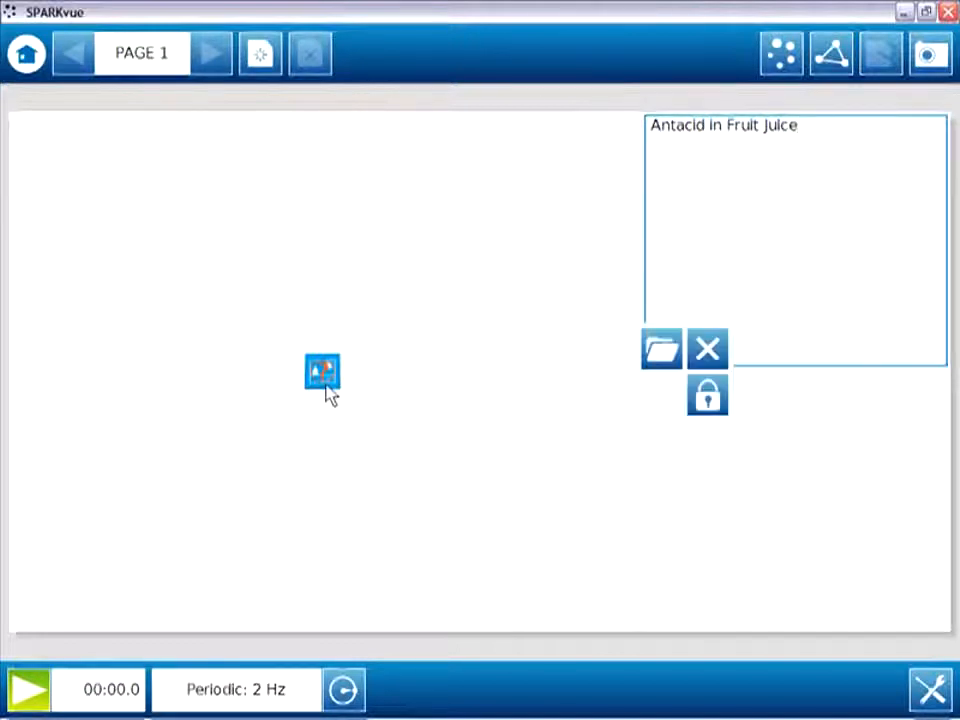
click(661, 350)
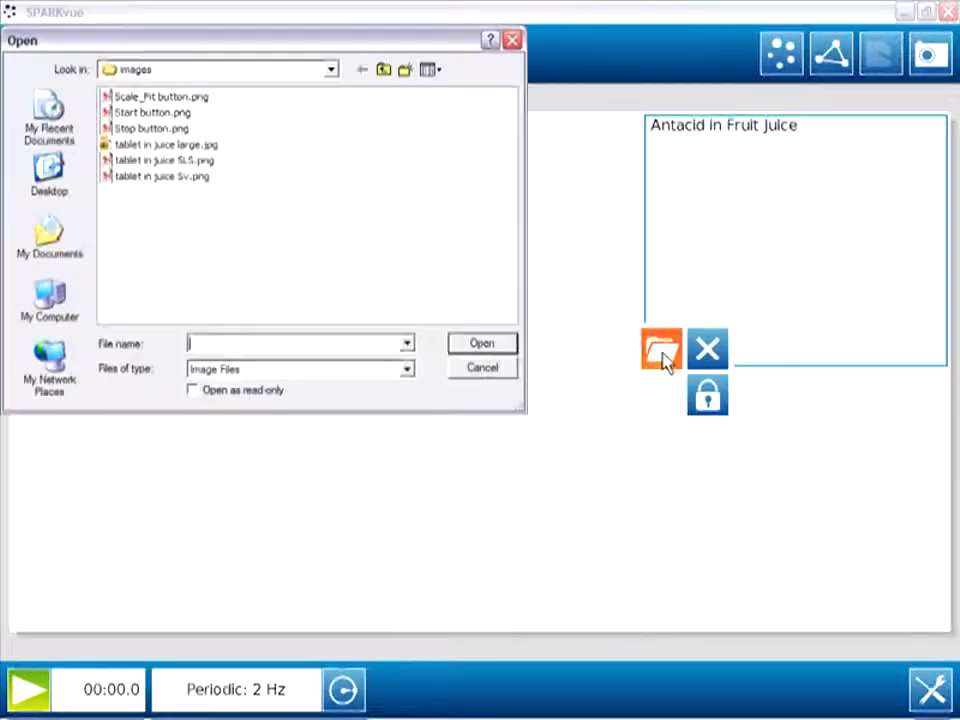
click(188, 180)
click(481, 344)
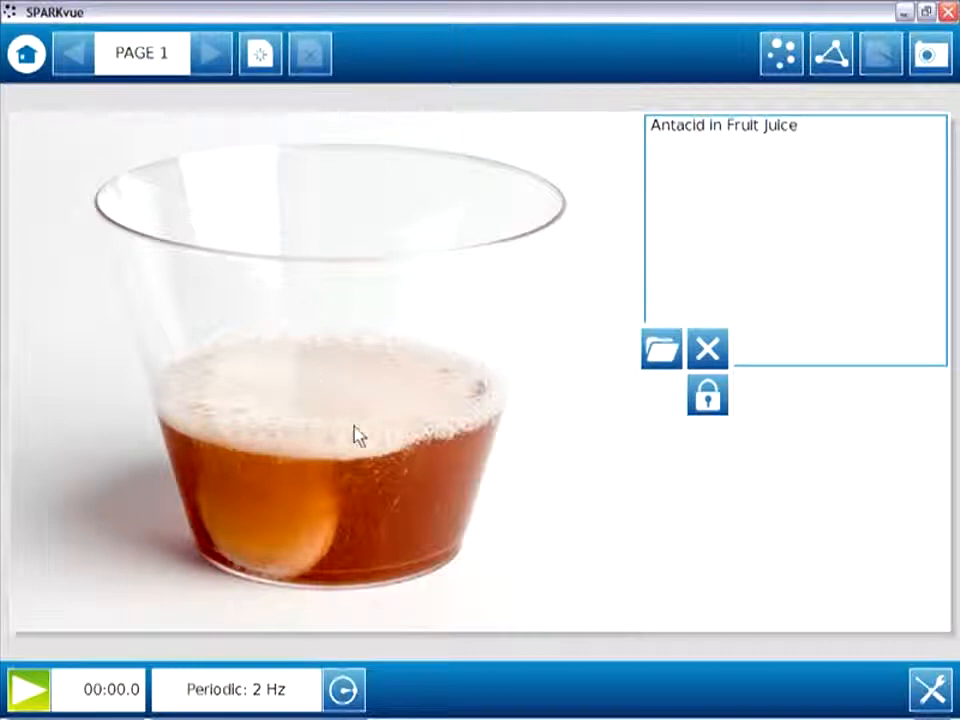
click(708, 397)
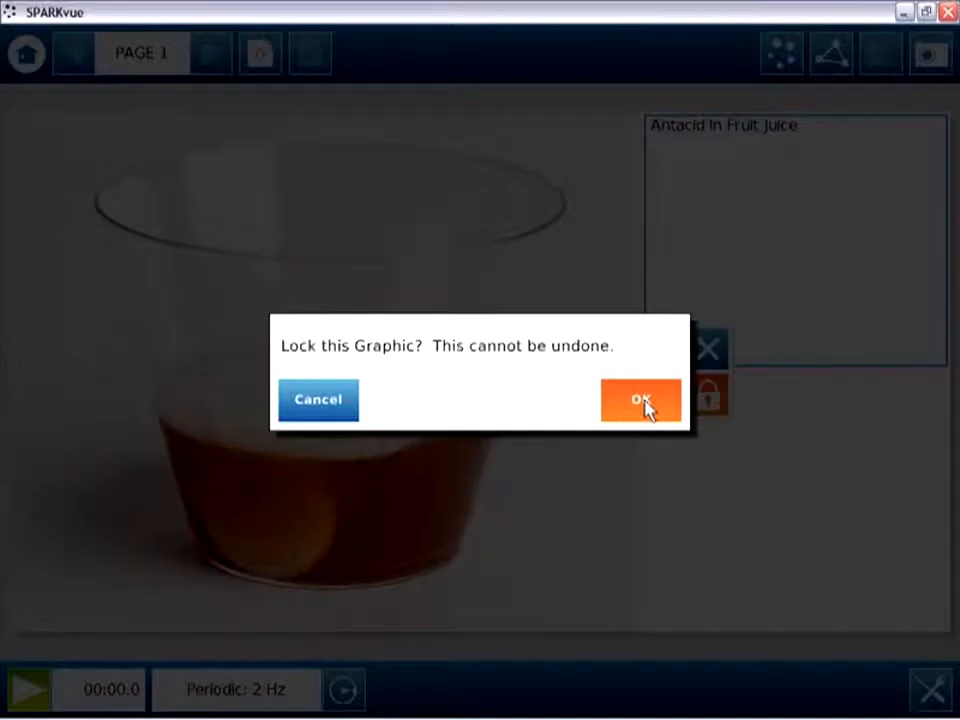
click(641, 400)
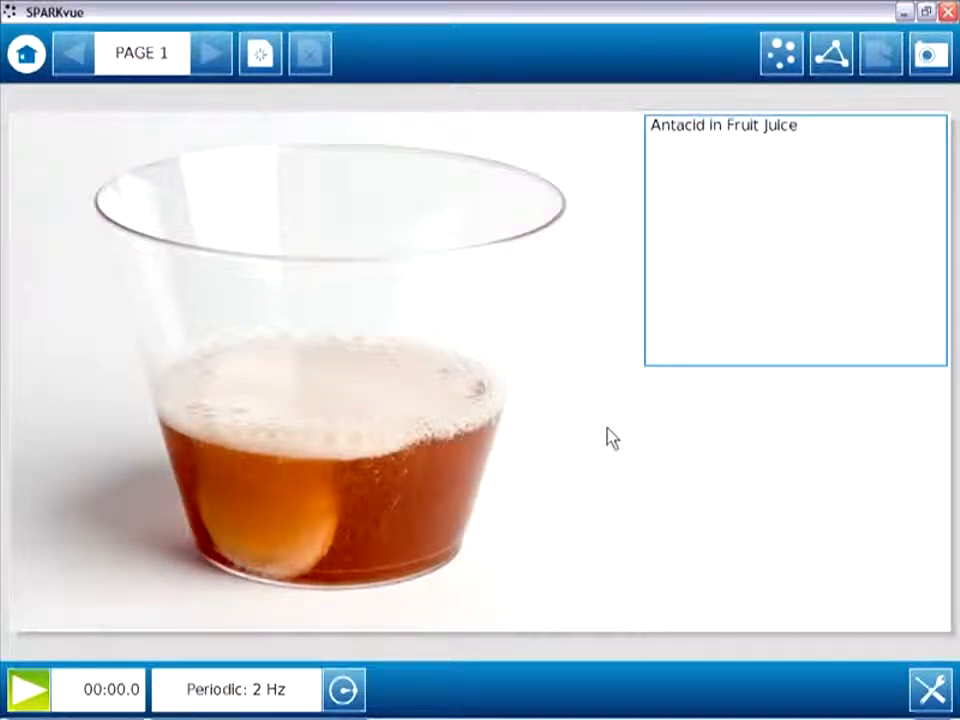
- Add a second page made up of two large text boxes, one above the other
click(260, 55)
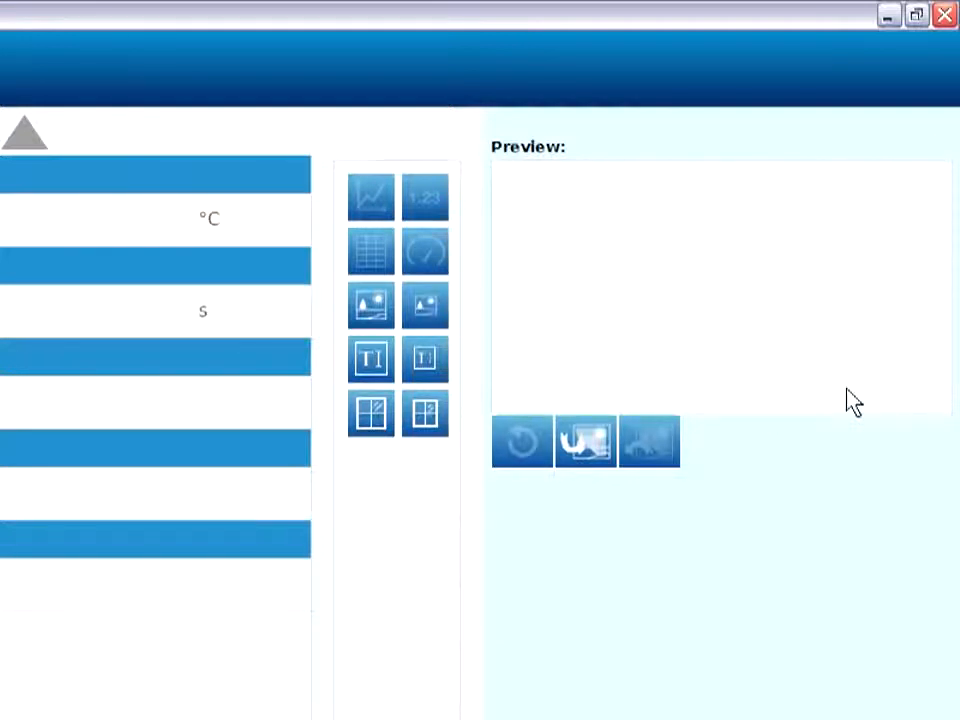
click(370, 363)
click(370, 363)
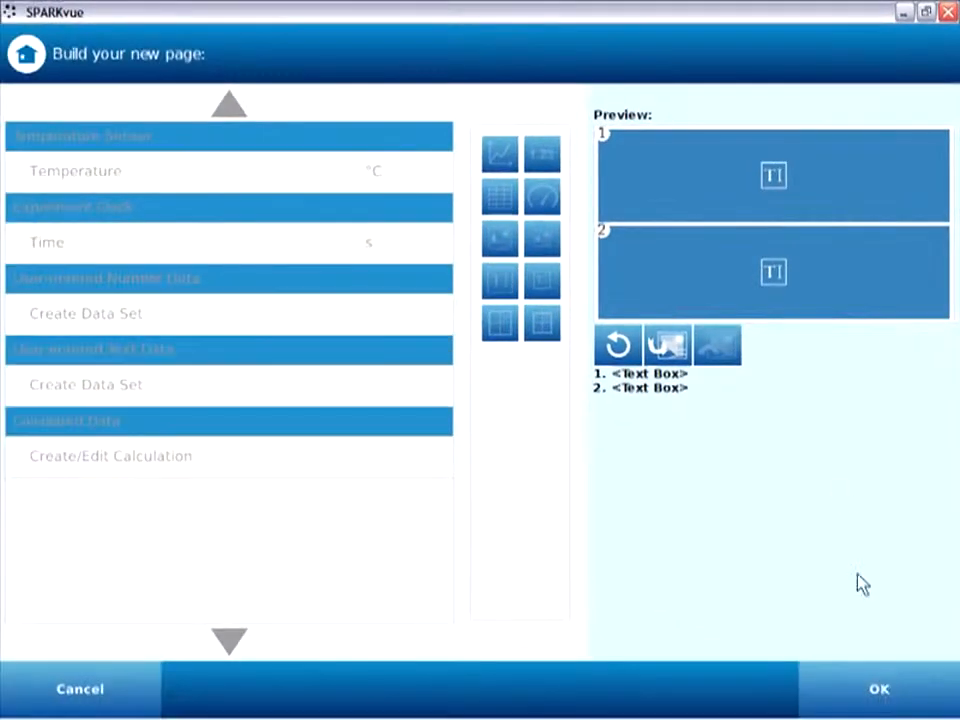
click(883, 690)
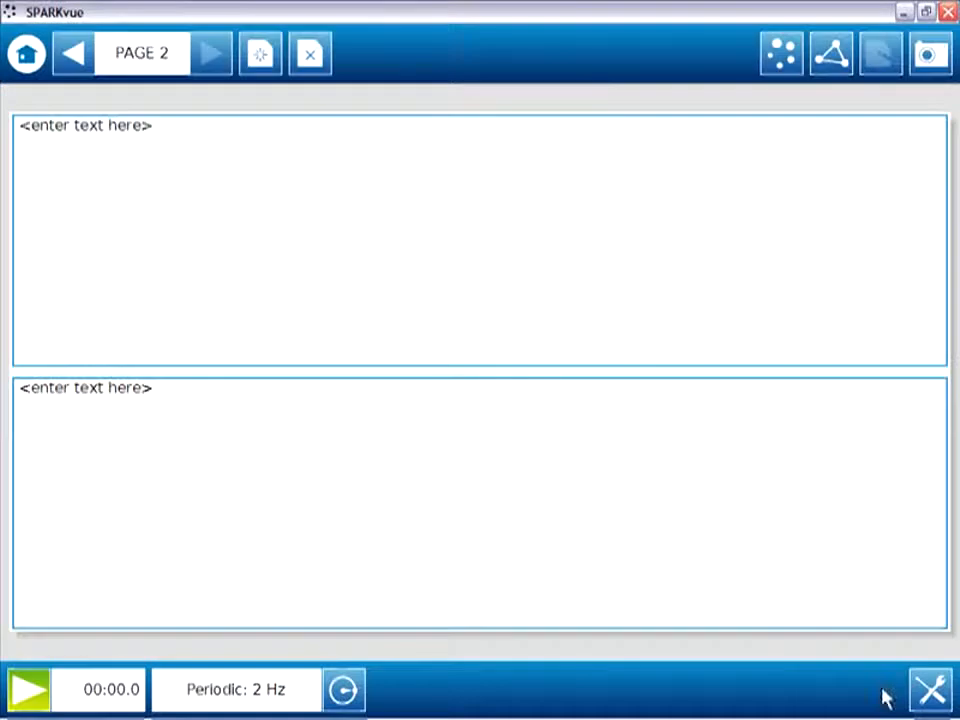
- Fill the upper text box with the heading "Background" and an introduction about adding an effervescent antacid tablet to juice to determine any temperature change
click(406, 162)
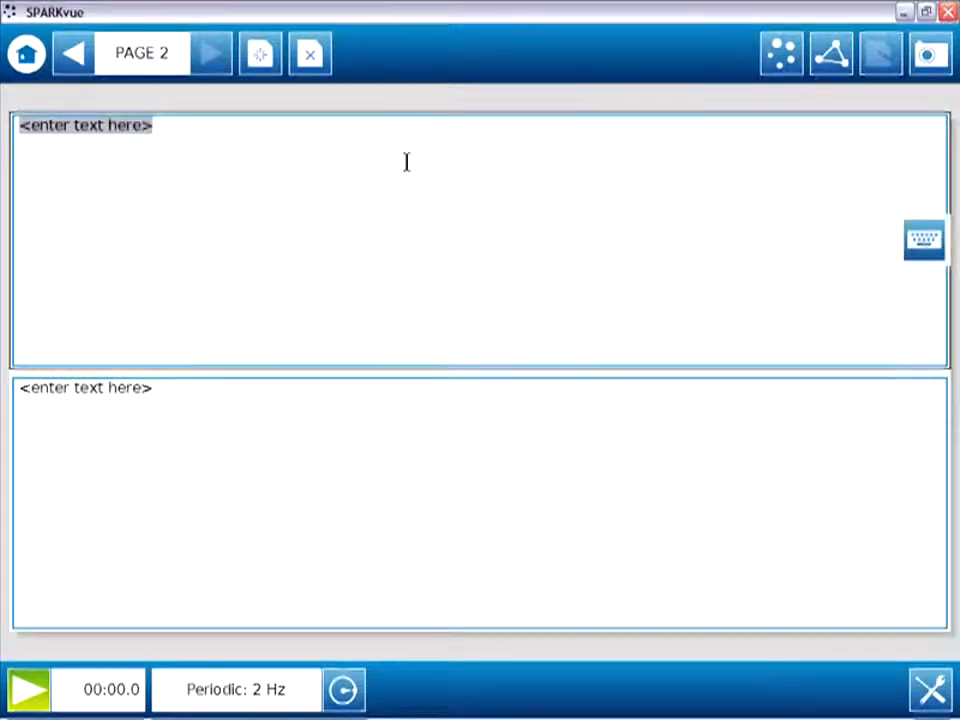
text(Bac)
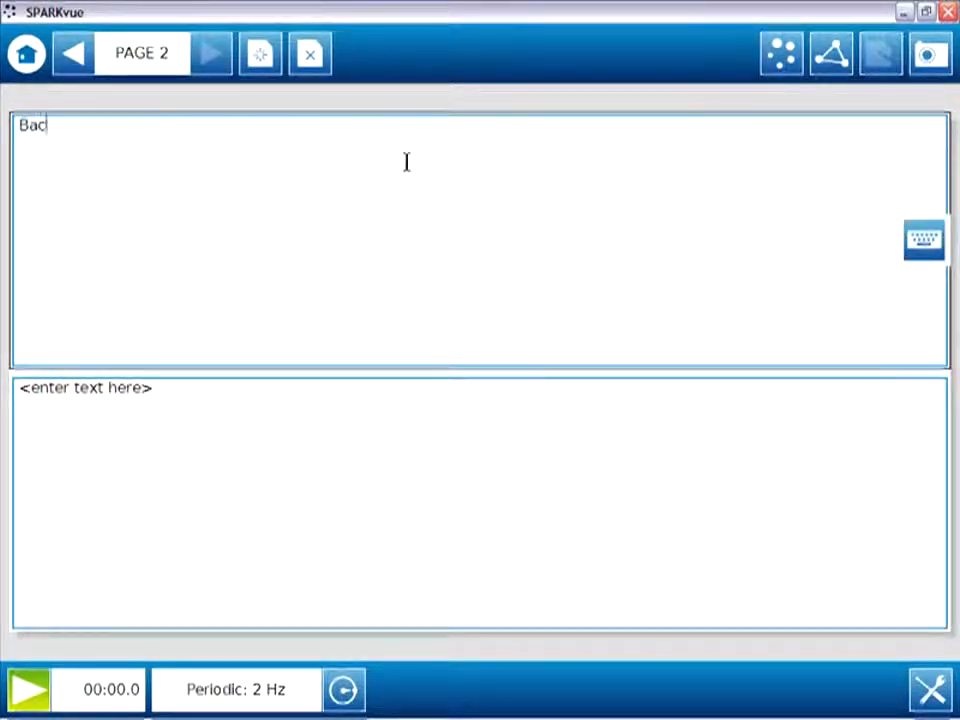
text(kground)
key(Return)
key(Return)
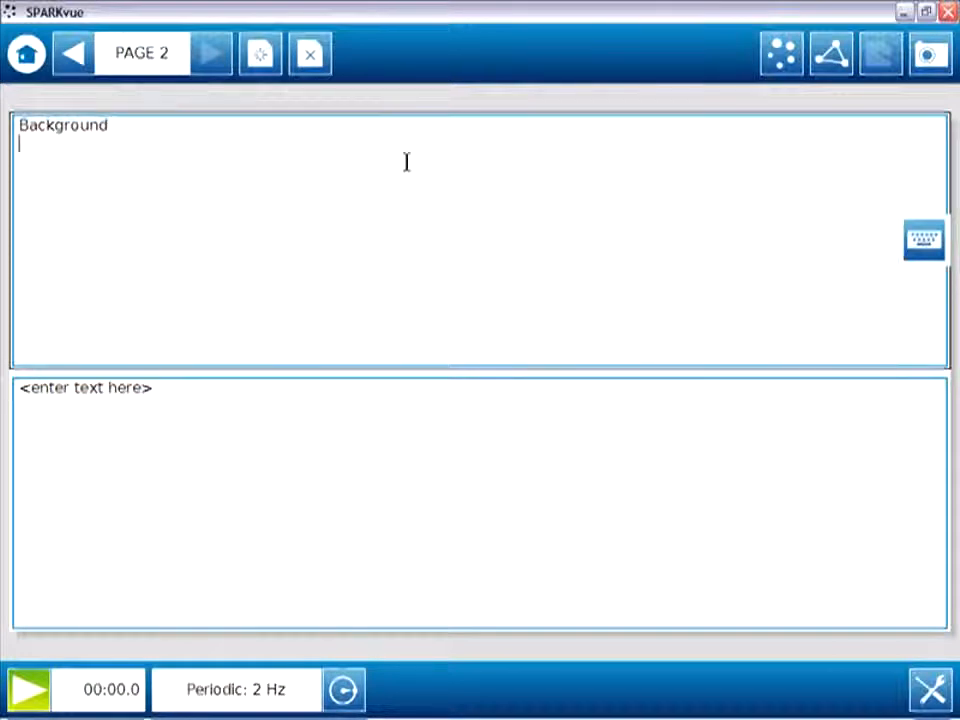
text(In )
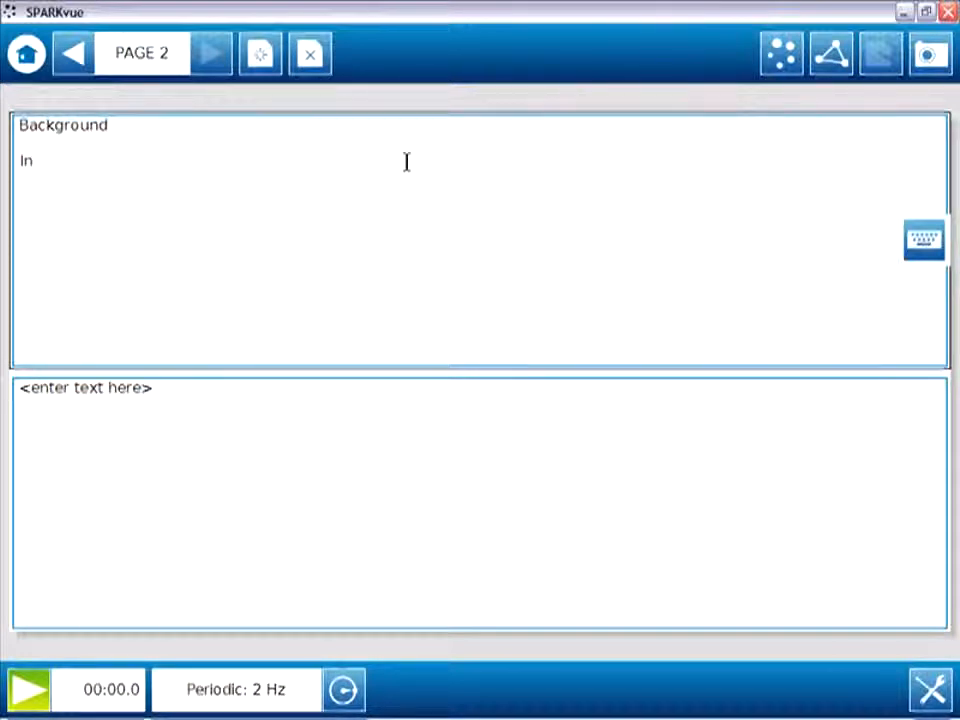
text(this activity you will add an effervescent antacid tablet to a cup of juice and determine if the resulting reaction produces any change in temperature.)
key(Return)
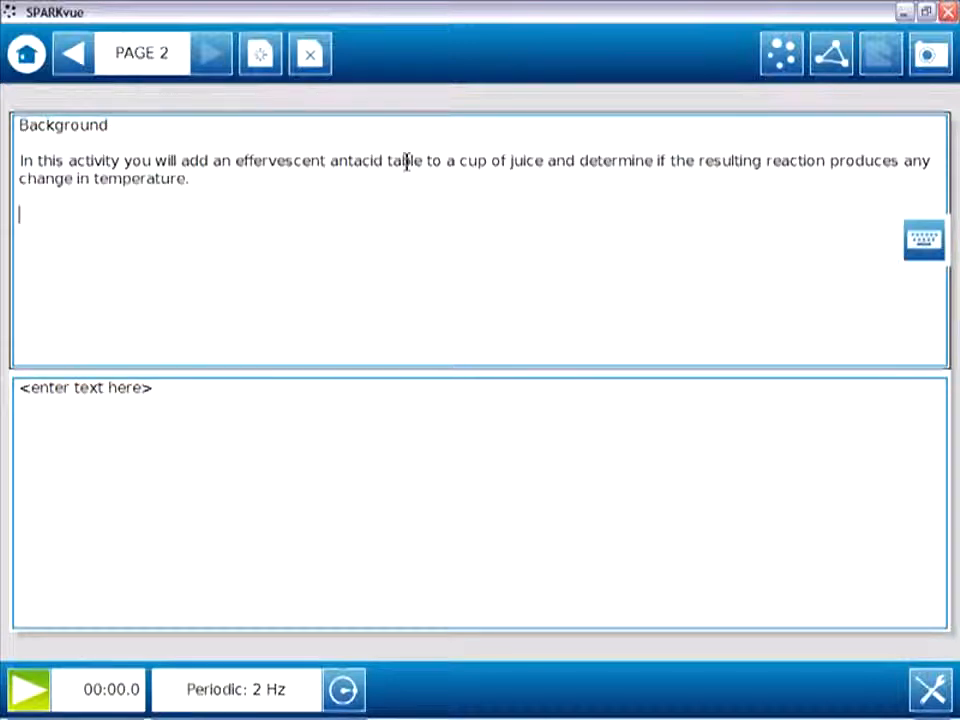
- Add the question "Do you think the temperature of the juice will increase, decrease, or remain the same?" below the introduction
text(Dp yp)
key(BackSpace)
key(BackSpace)
key(BackSpace)
key(BackSpace)
text(o you think the temperature of )
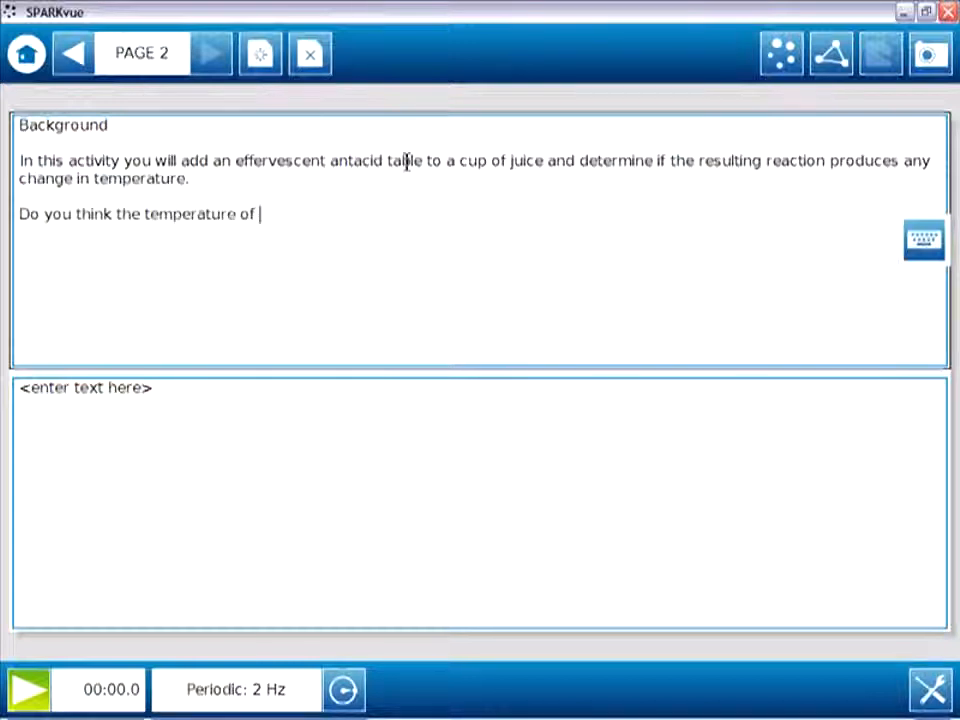
text(the juice will increase, decrease, or remain th)
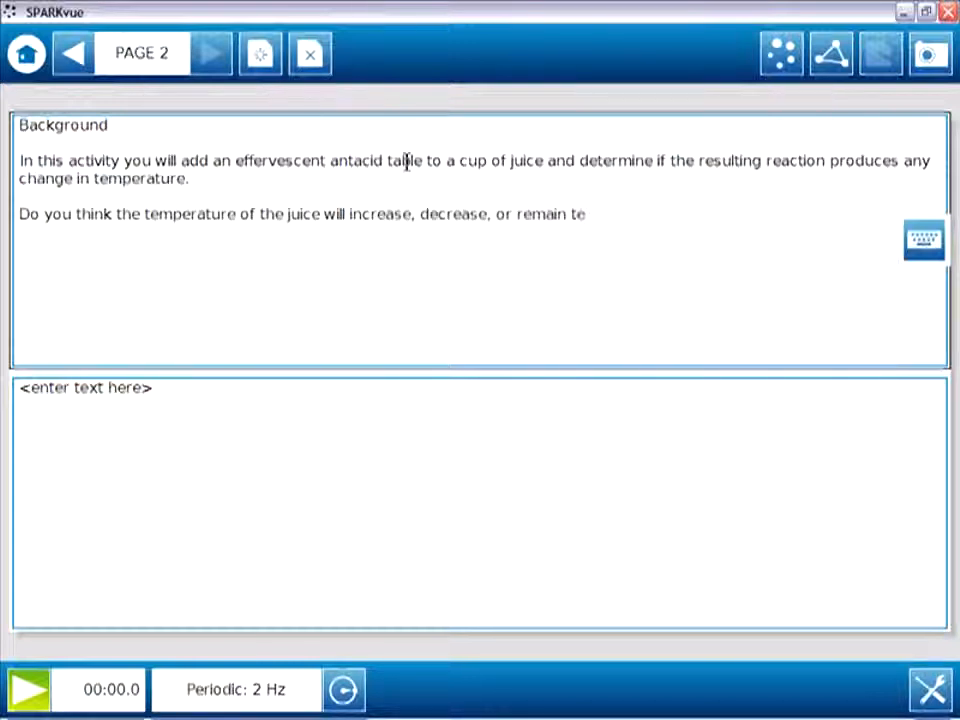
text(e same)
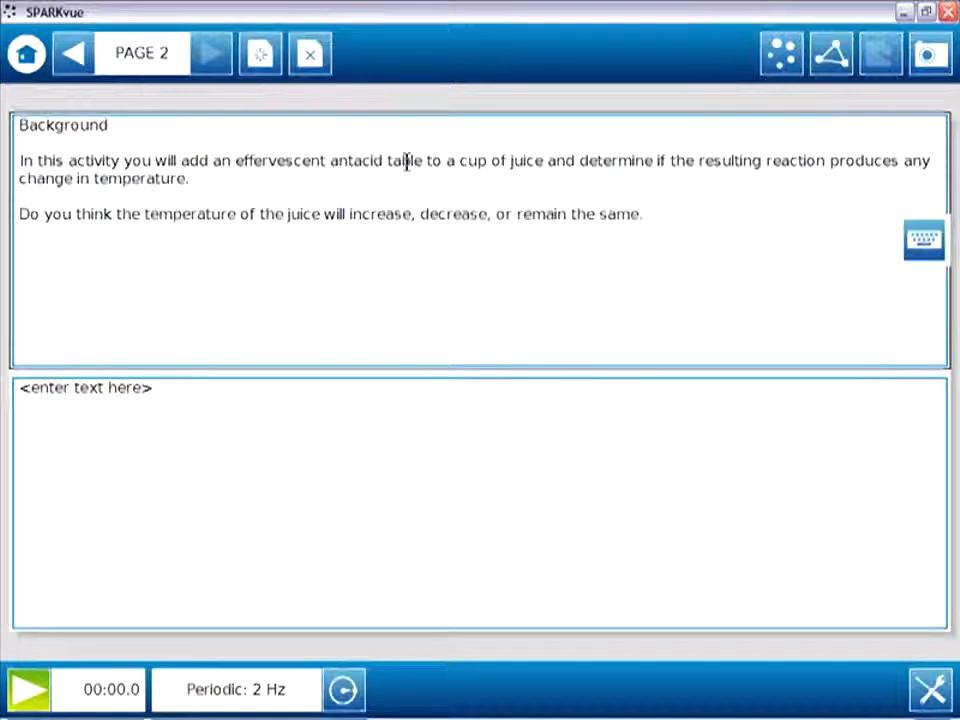
text(?)
- Enter the prompt "I predict that the temperature will ..." in the lower text box of page 2
click(240, 409)
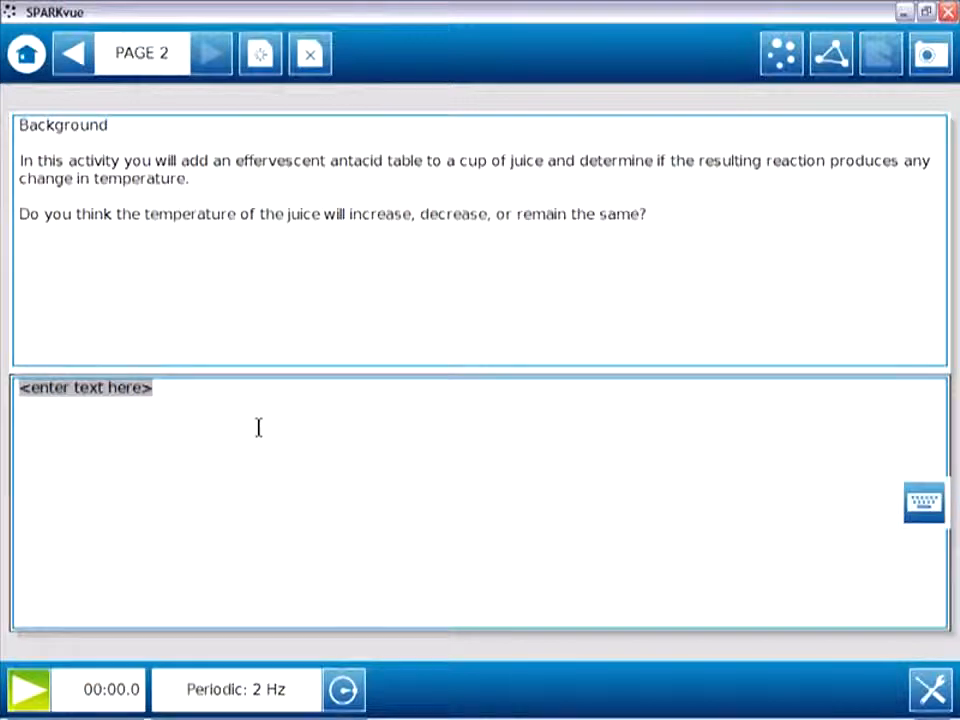
click(258, 427)
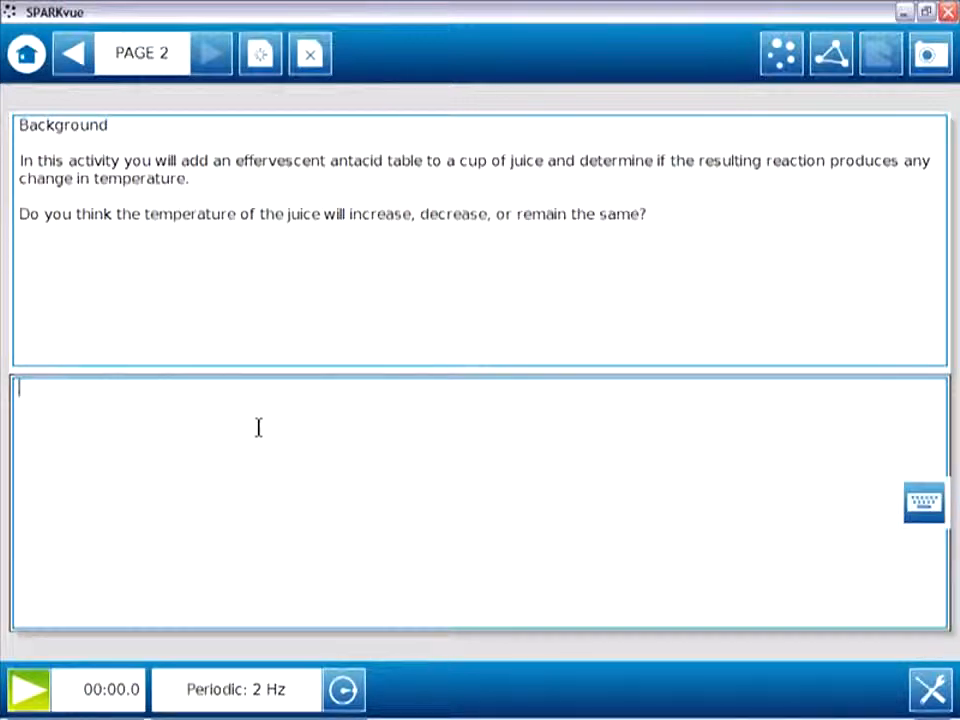
text(I pred)
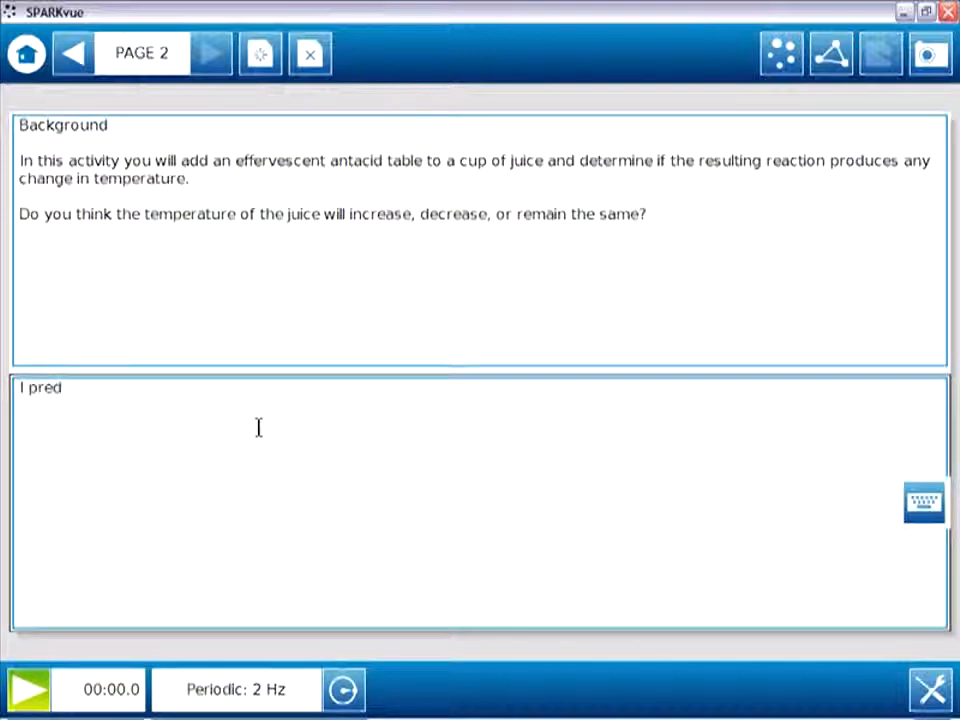
text(ict that the temperature will ...)
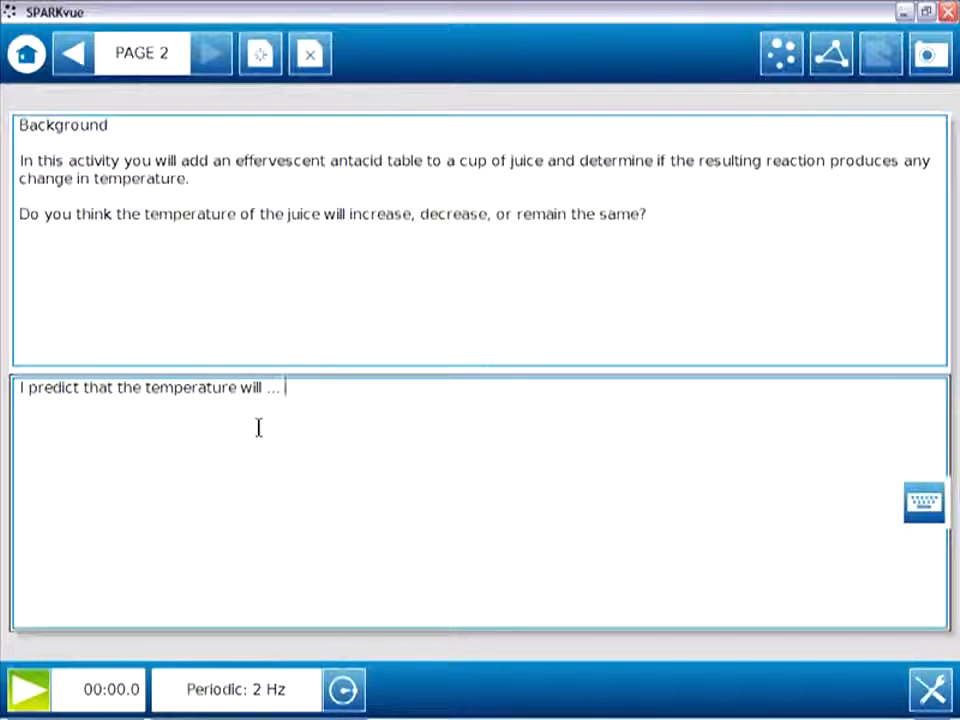
- Add a third page containing a large temperature graph, a small text box and a digits display of the temperature
click(264, 70)
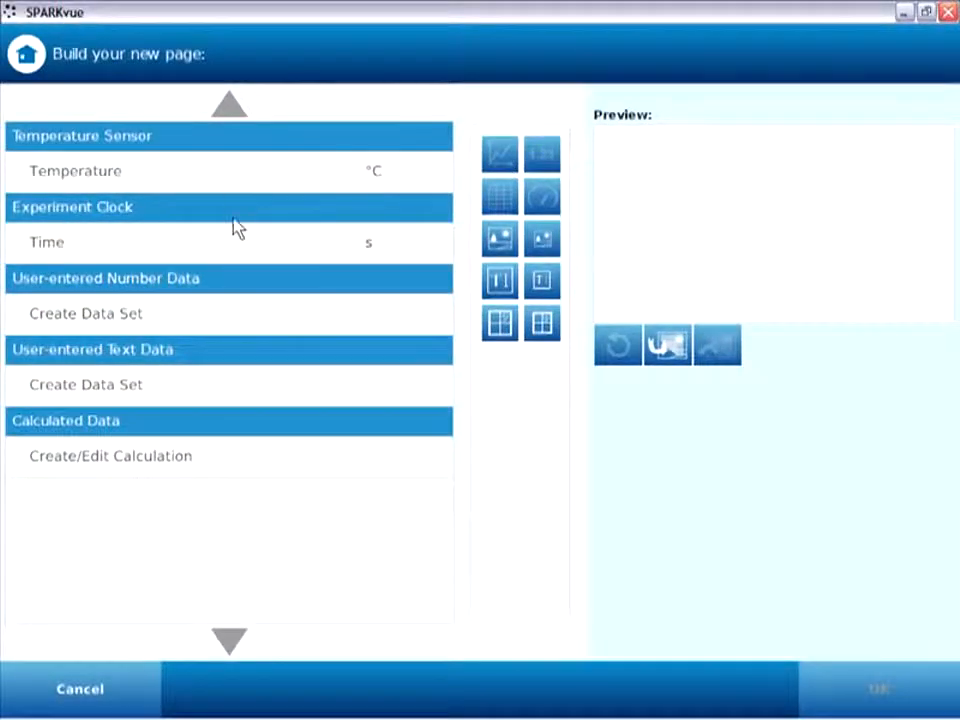
click(236, 178)
click(500, 153)
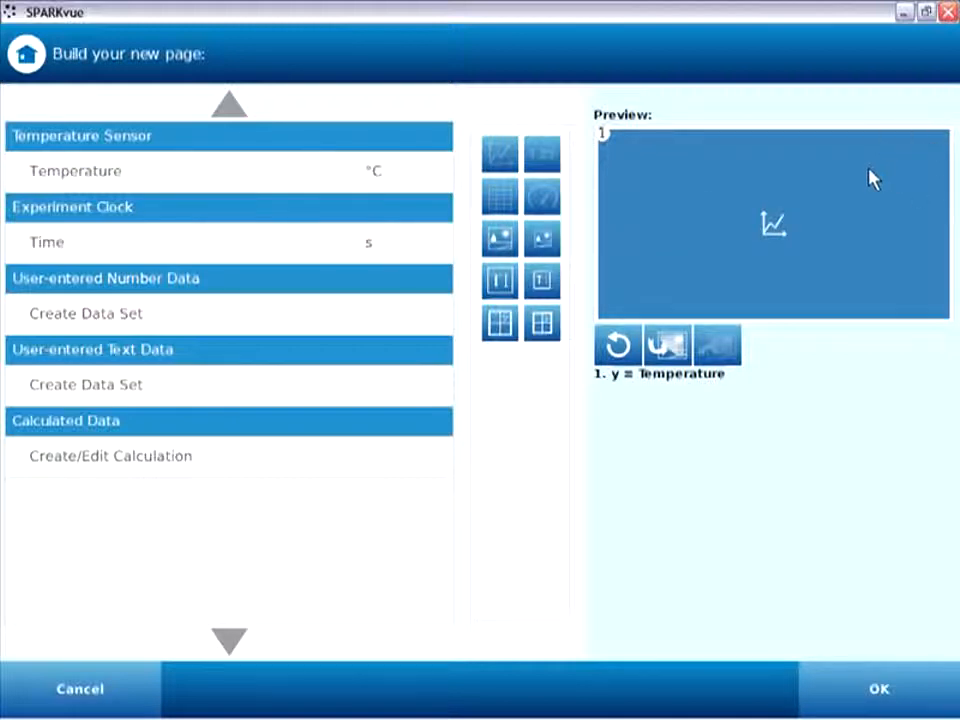
click(543, 283)
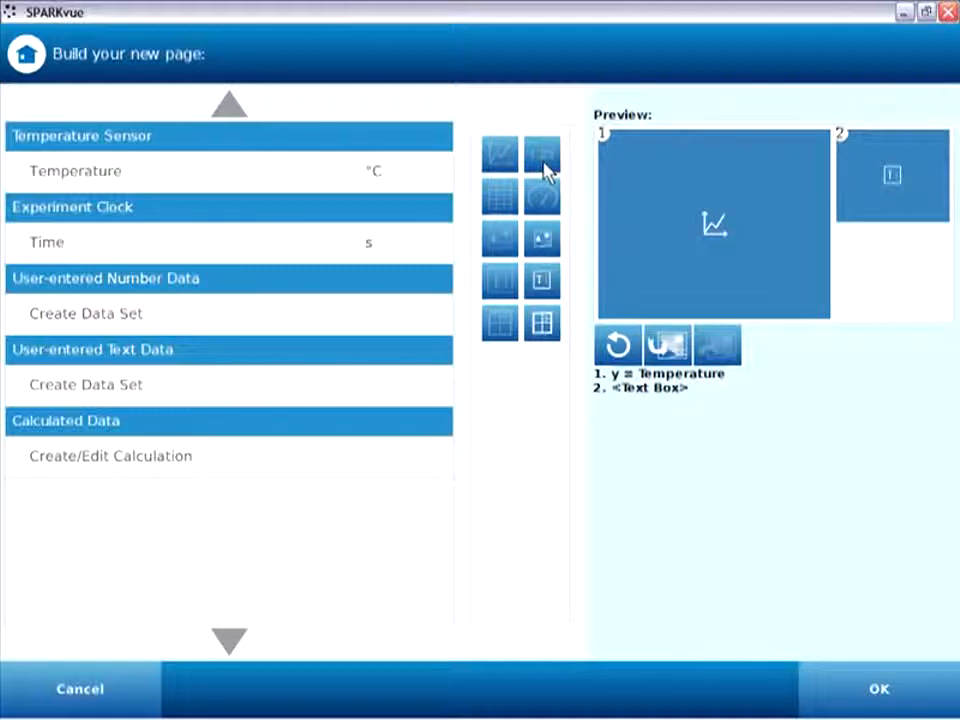
click(369, 176)
click(540, 158)
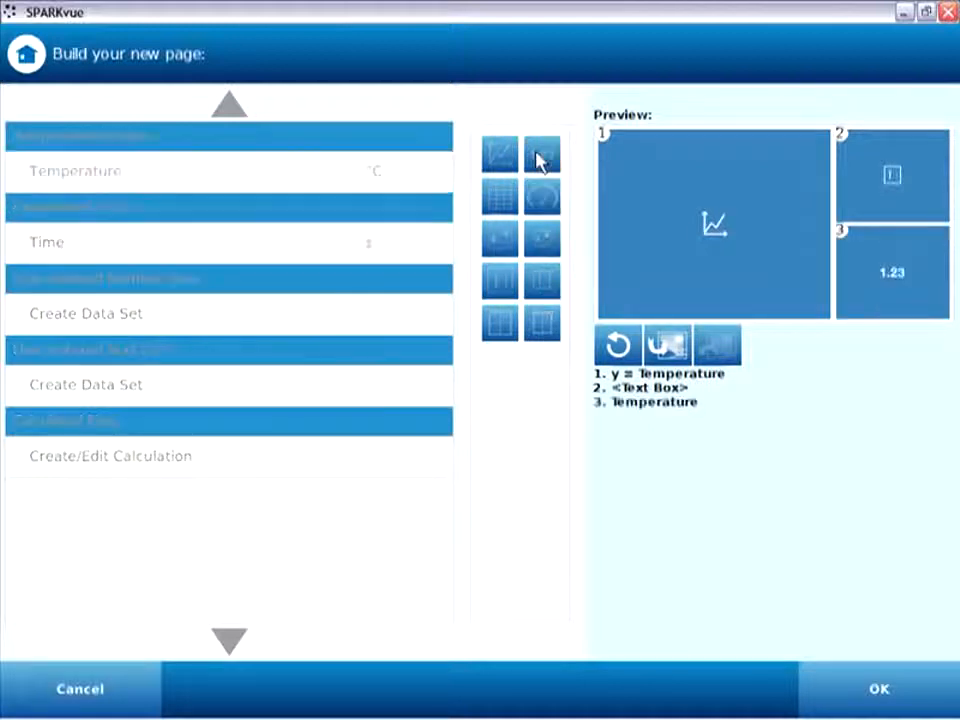
click(880, 690)
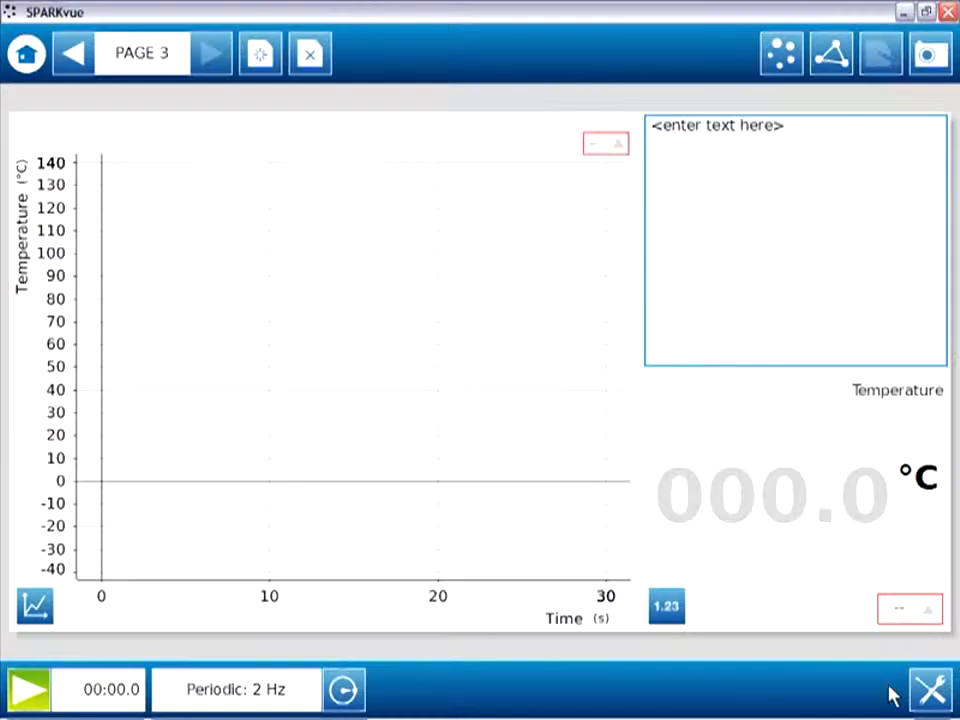
- Enter "1. Place the temperature sensor in the juice." and "2. Start data collection." as separate lines in page 3's text box
click(841, 137)
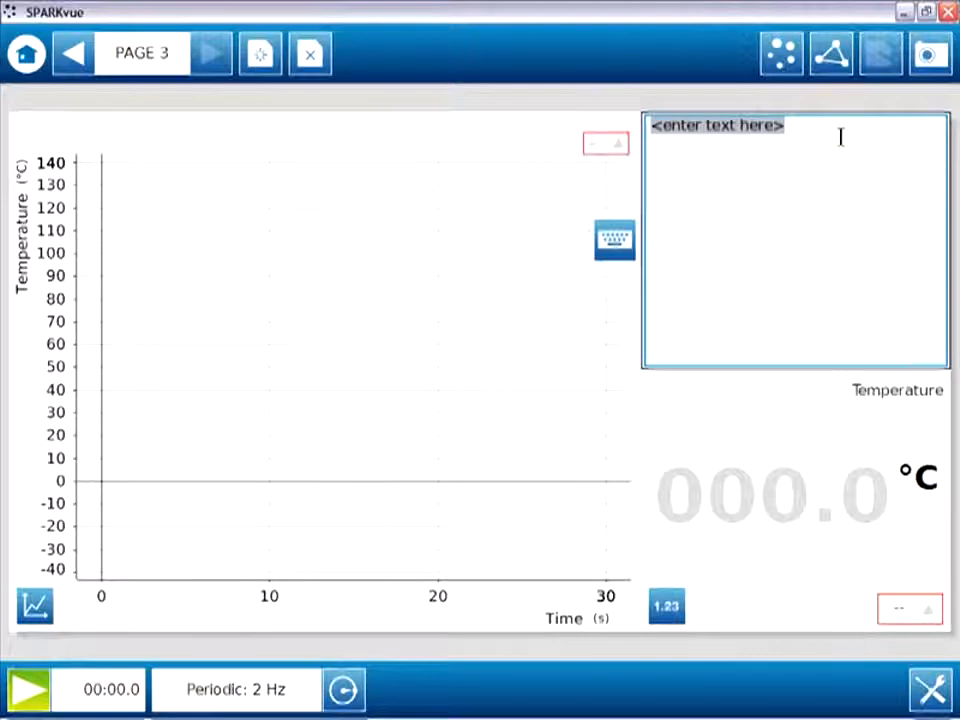
text(1)
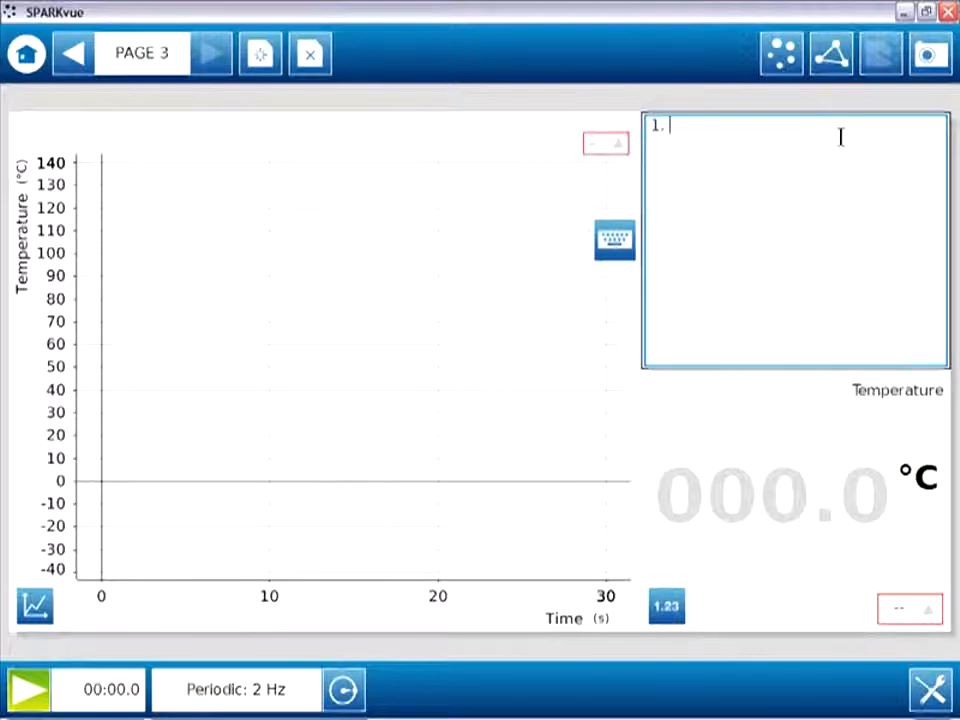
text(. Place the)
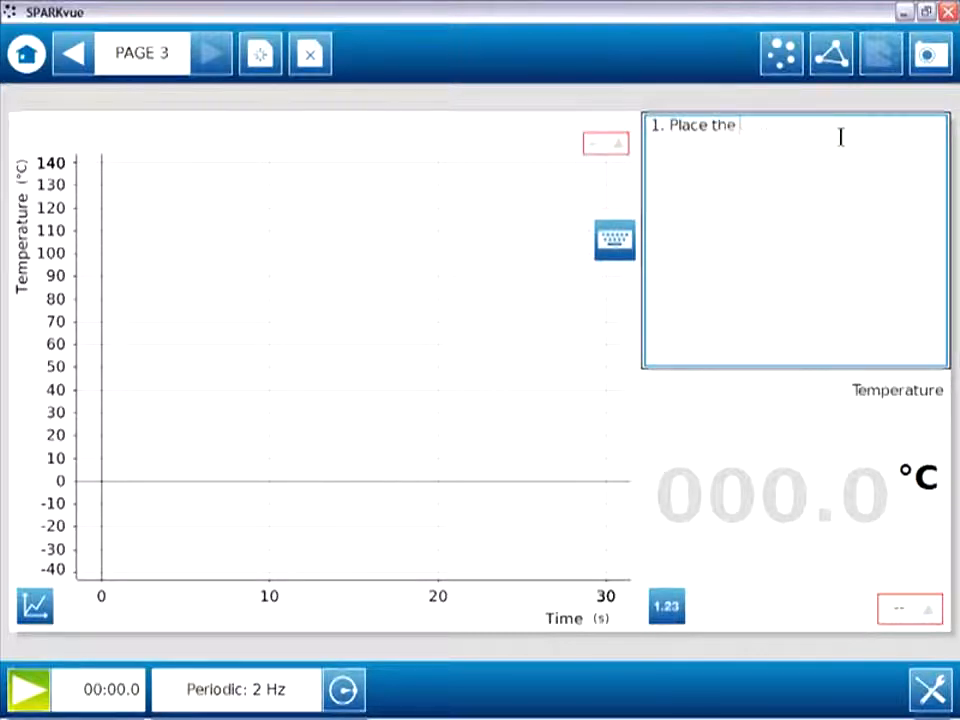
text( temperature sensor in the juice.)
key(Return)
text(2. Start data collection.)
key(Return)
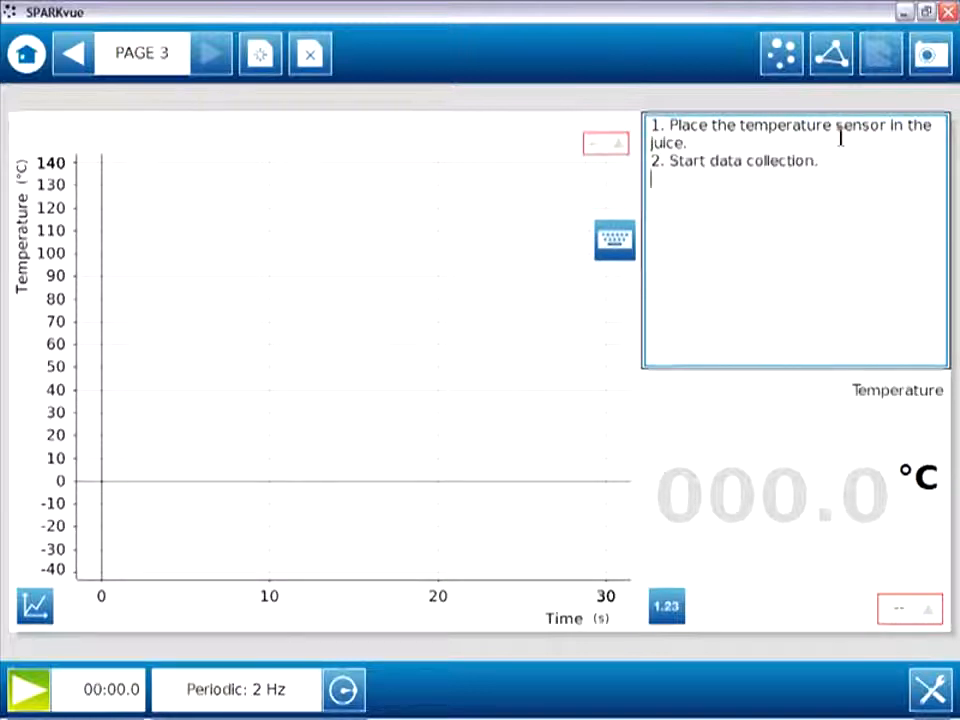
- Add the line "3. Add the tablet." to the instructions on page 3
text(3. Add teh)
key(BackSpace)
key(BackSpace)
text(he tablet.)
key(Return)
- Add "4. Scale your graph to better view the data." and "5. Stop data collection after the reaction ends." to the instructions
text(4. Scale your gra)
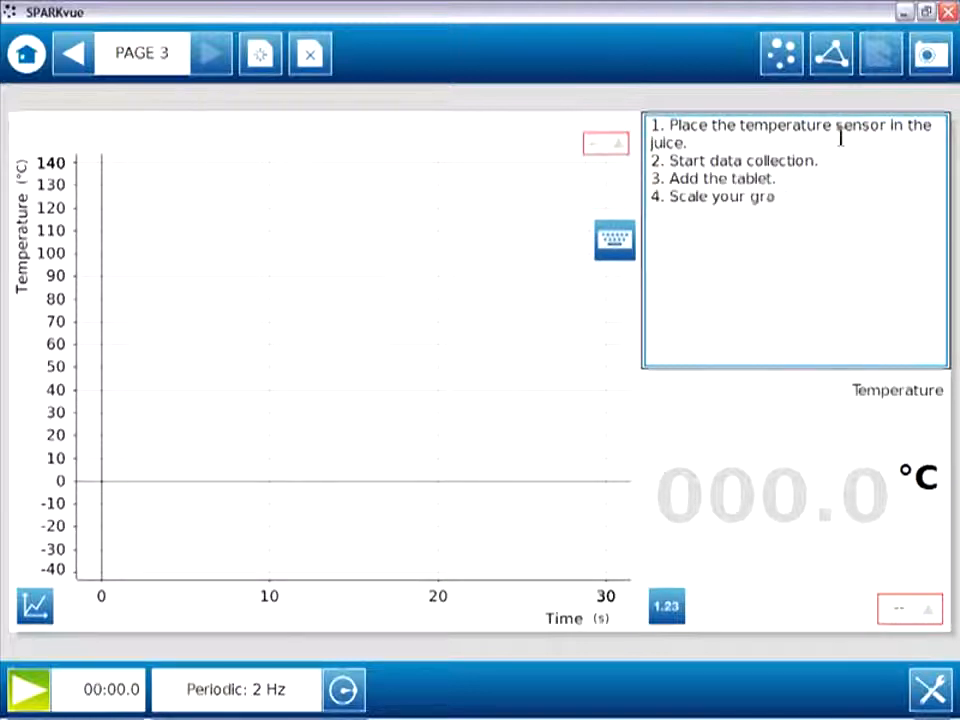
text(ph to better view the data.)
key(Return)
text(5. Stop data collection a)
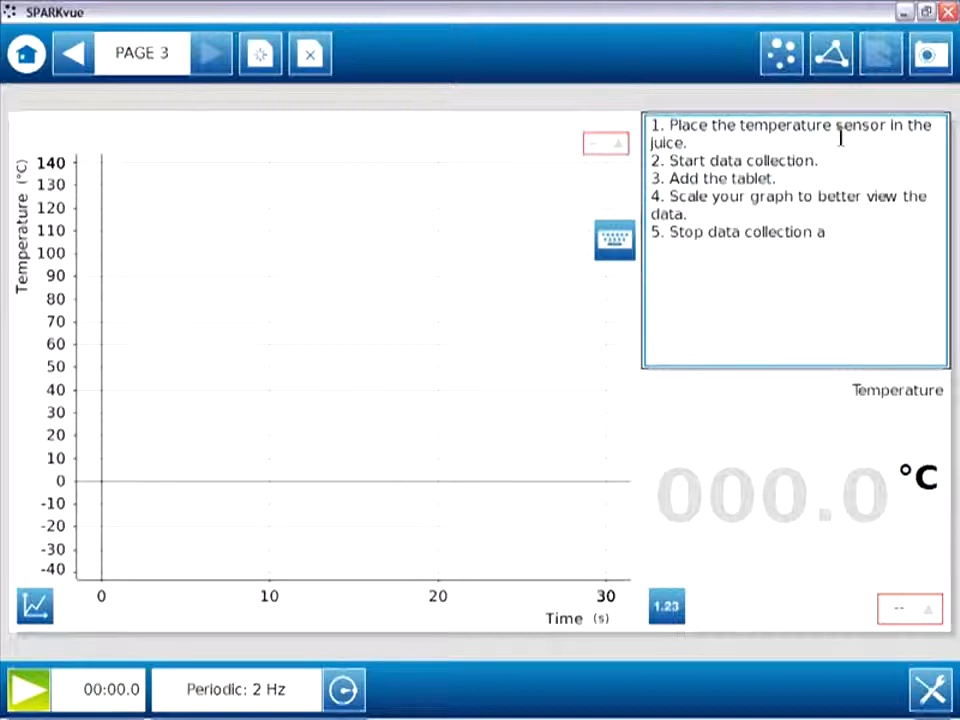
text(fter the reaction ends.)
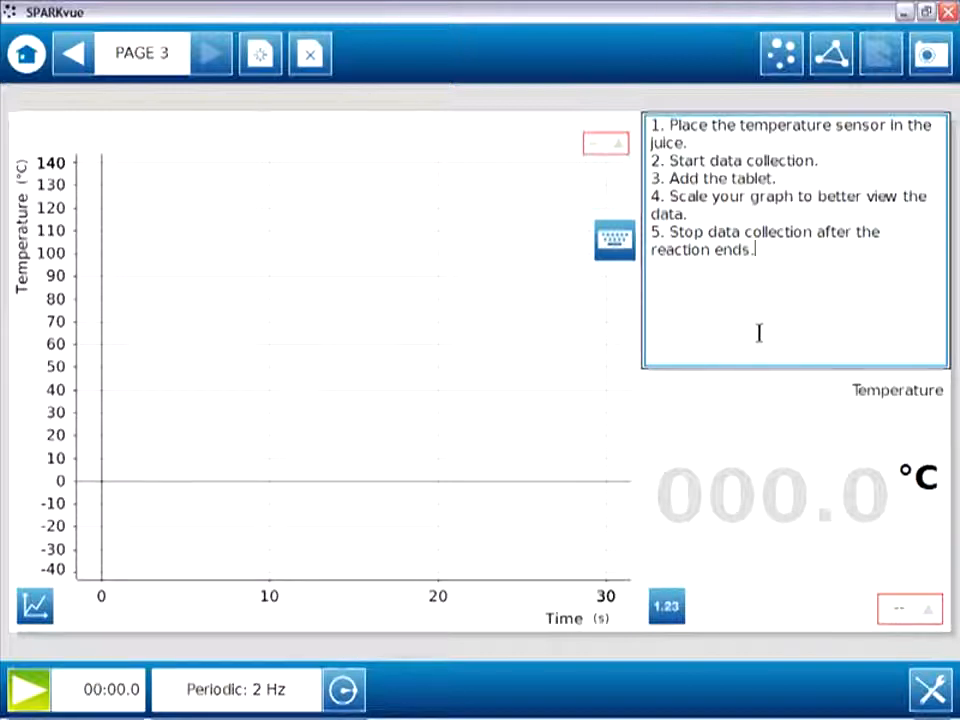
- Add a fourth page made up of two large text boxes, one above the other
click(265, 66)
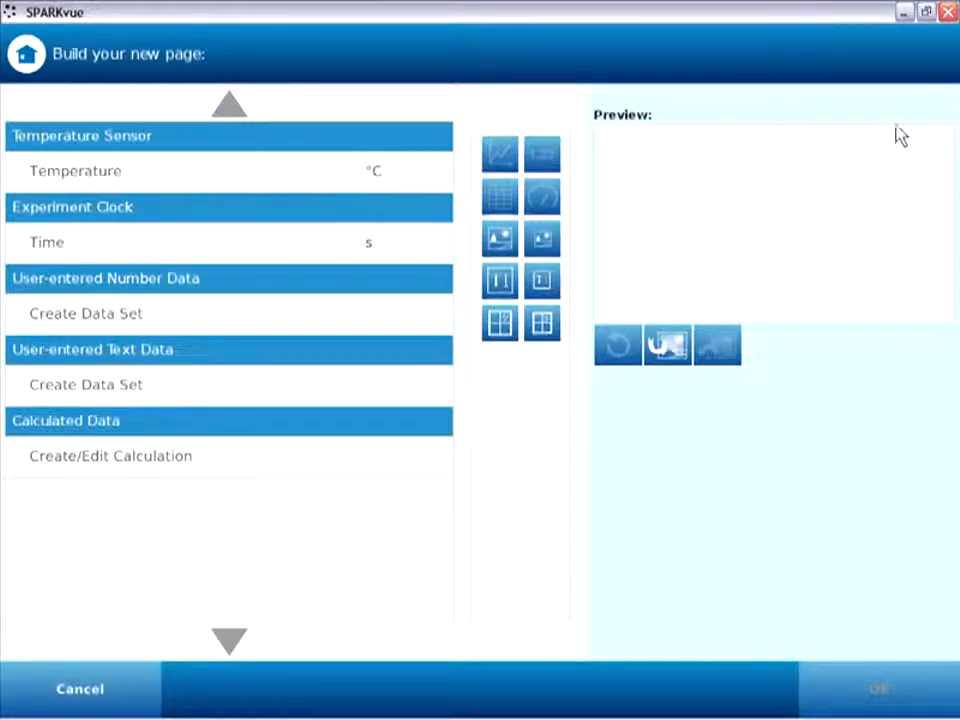
click(500, 284)
click(500, 284)
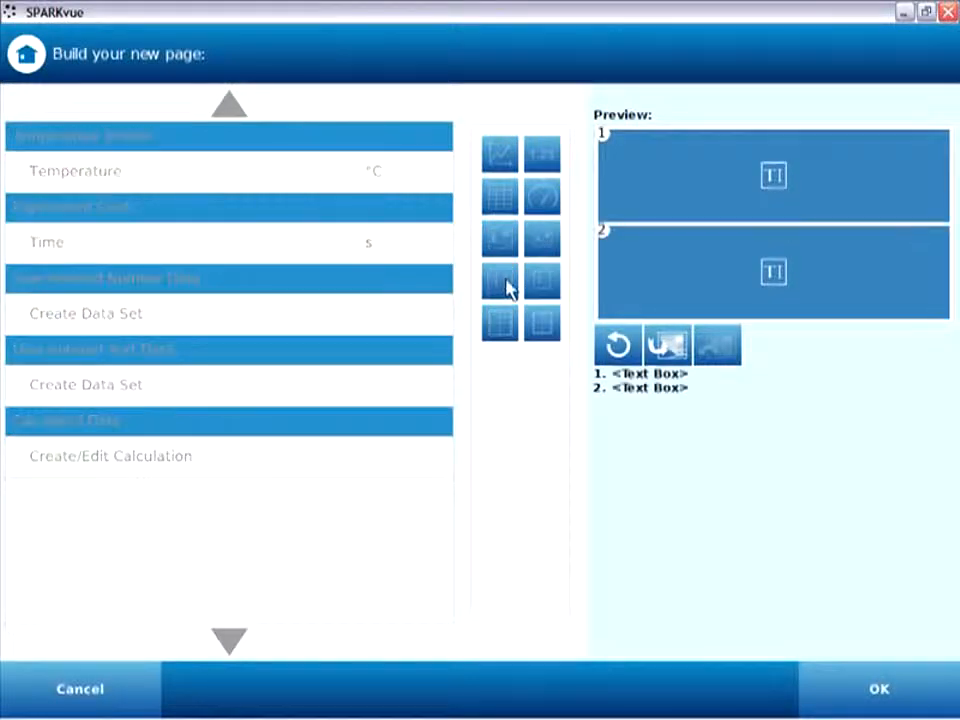
click(868, 684)
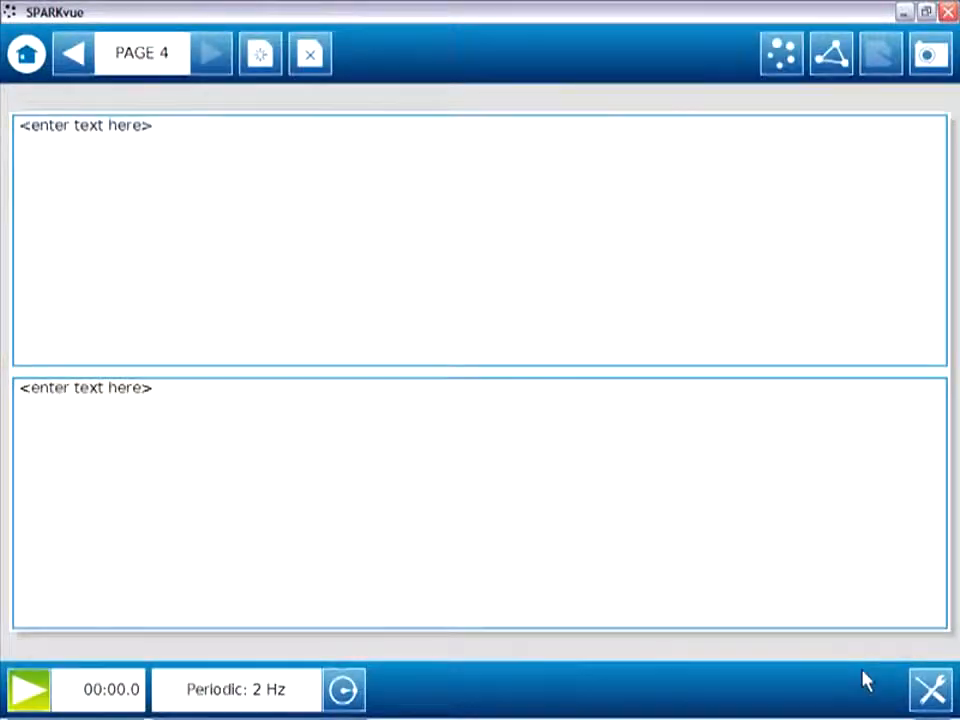
- Write "Conclusion" and "Did the temperature increase or decrease? Was your prediction correct?" in the upper text box, and "The temperature ..." in the lower one
click(229, 135)
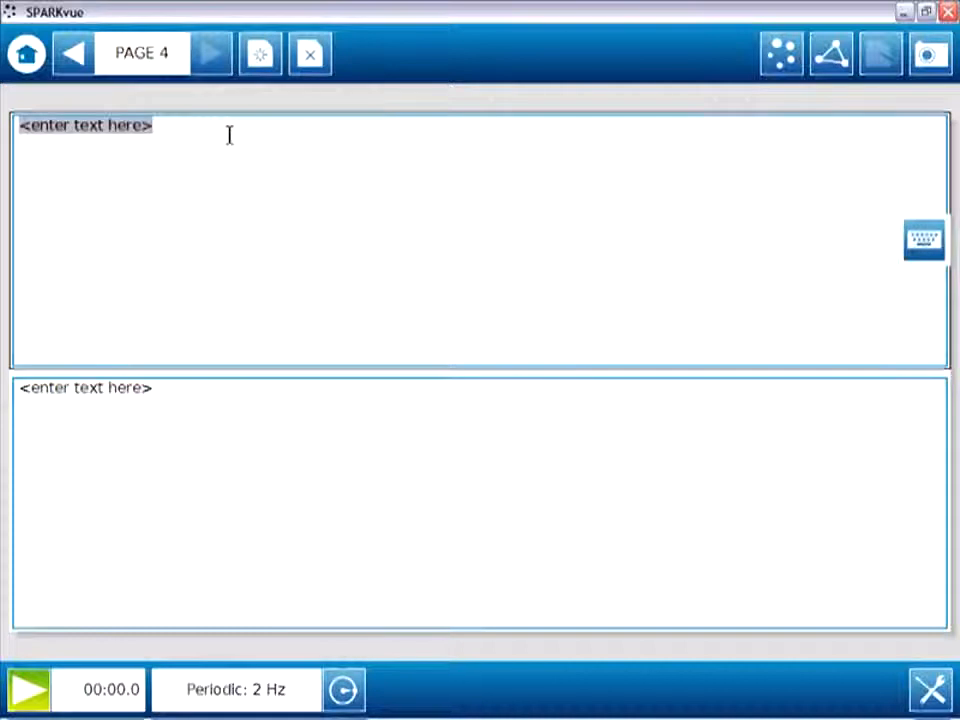
text(Conclusion)
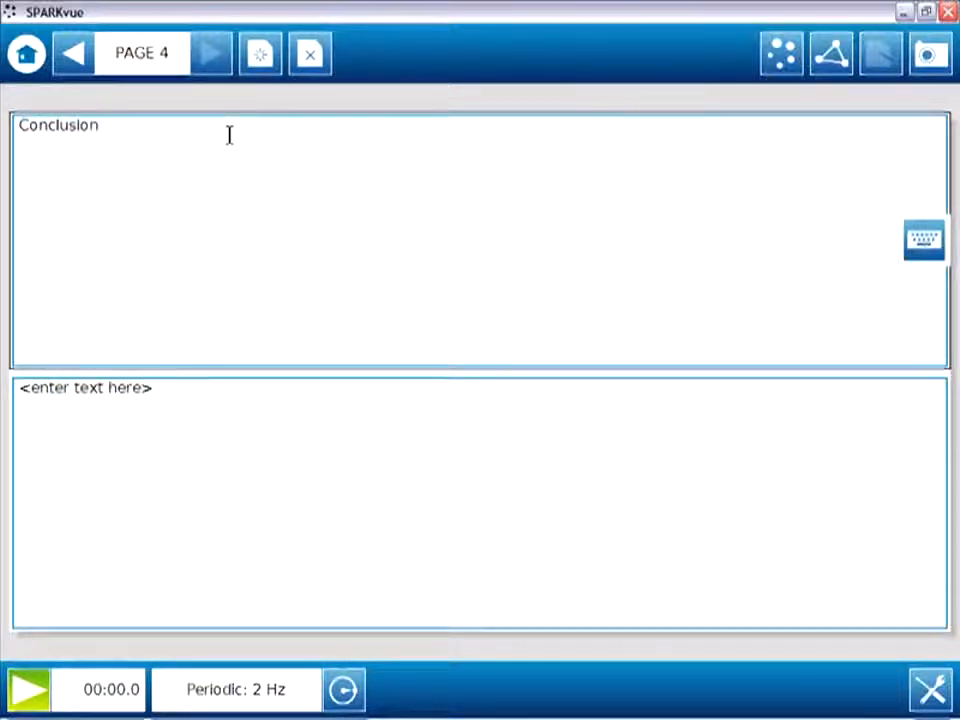
key(Return)
key(Return)
text(Did the temperature increase or decrease? W)
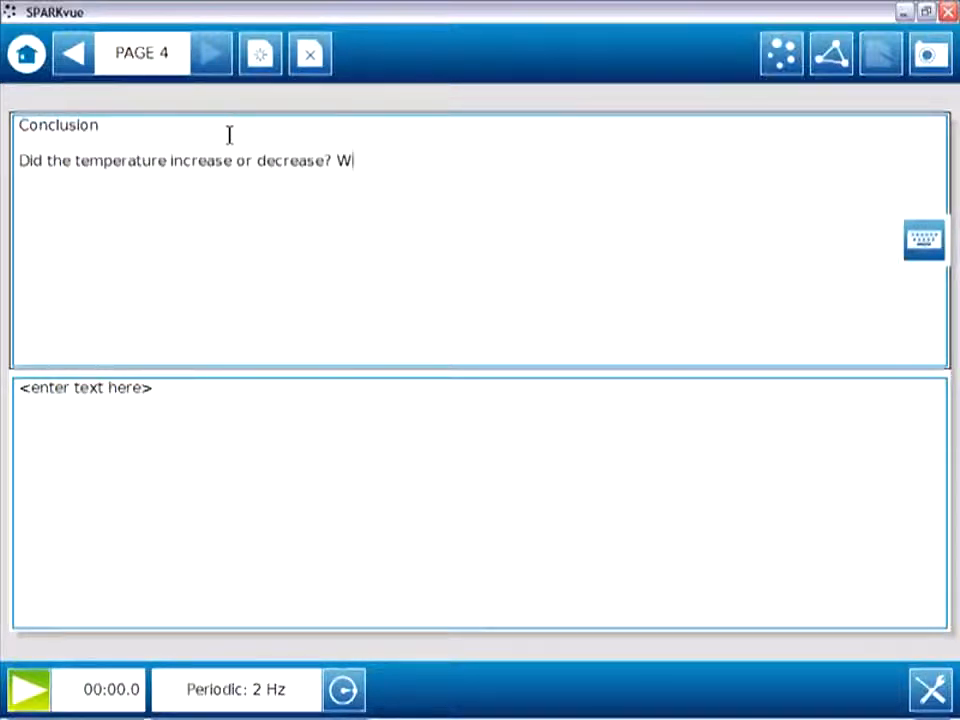
text(as your prediction correct?)
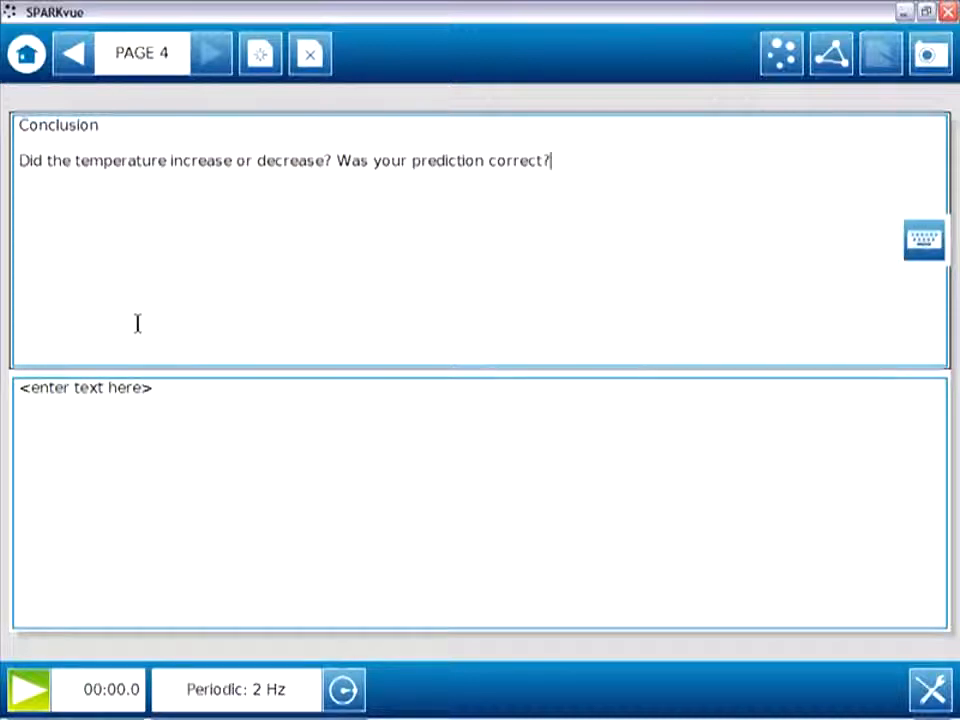
click(171, 394)
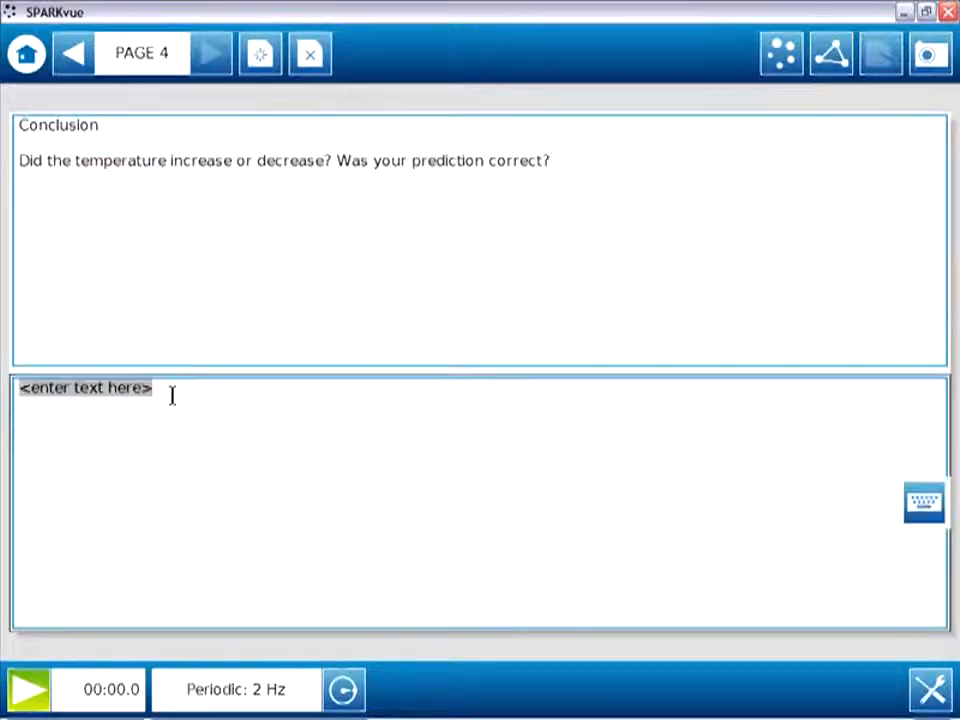
text(The temperature ...)
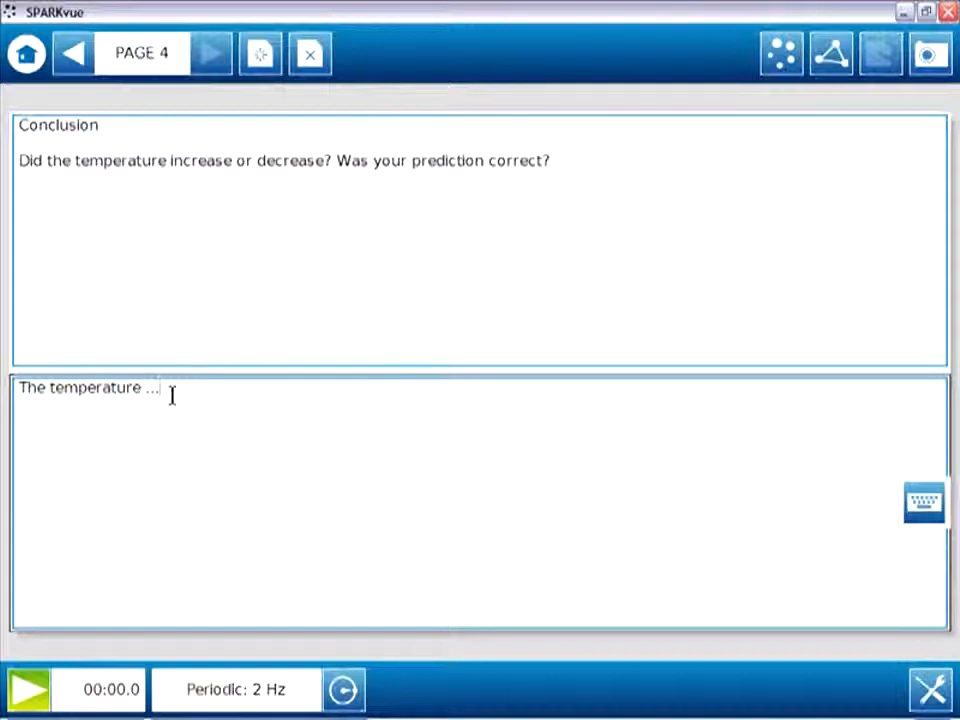
- Go back to the title page and start saving the lab pages as a new file
click(76, 54)
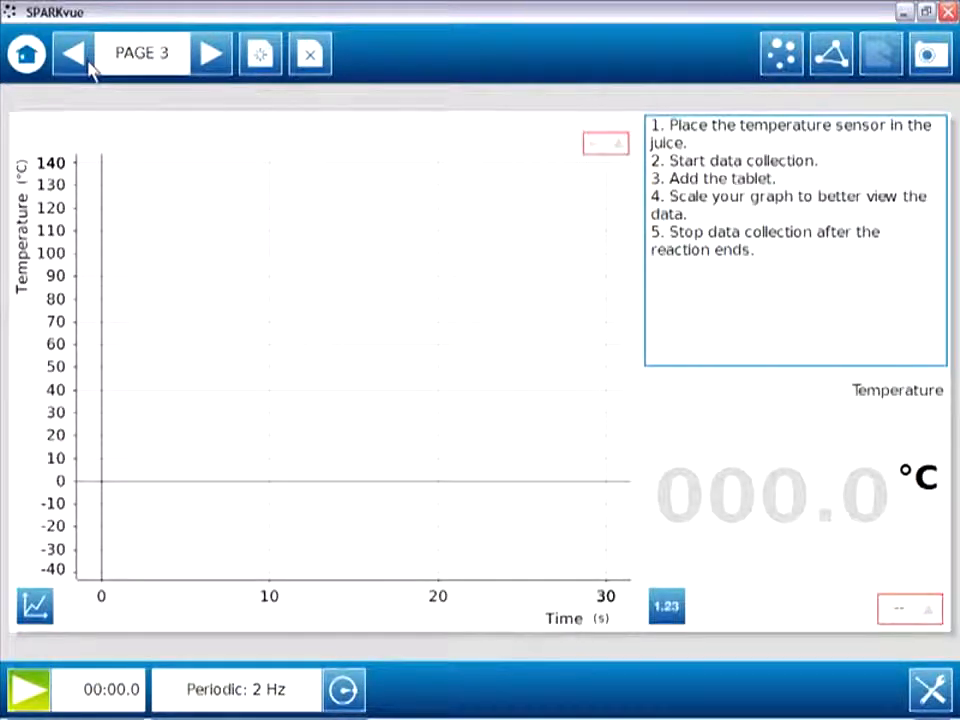
click(76, 54)
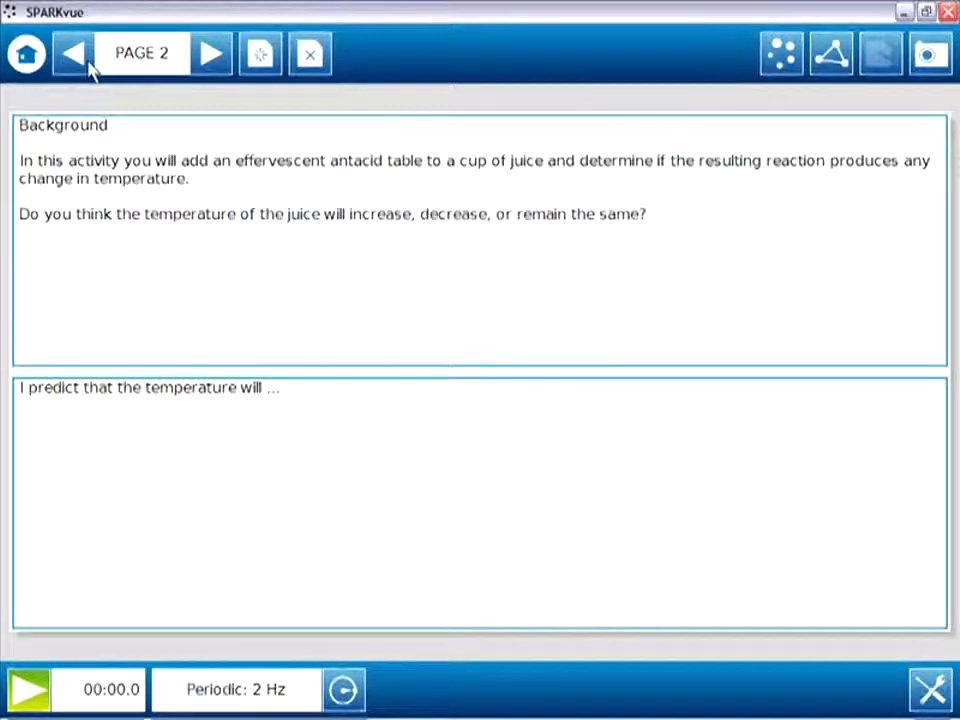
click(88, 62)
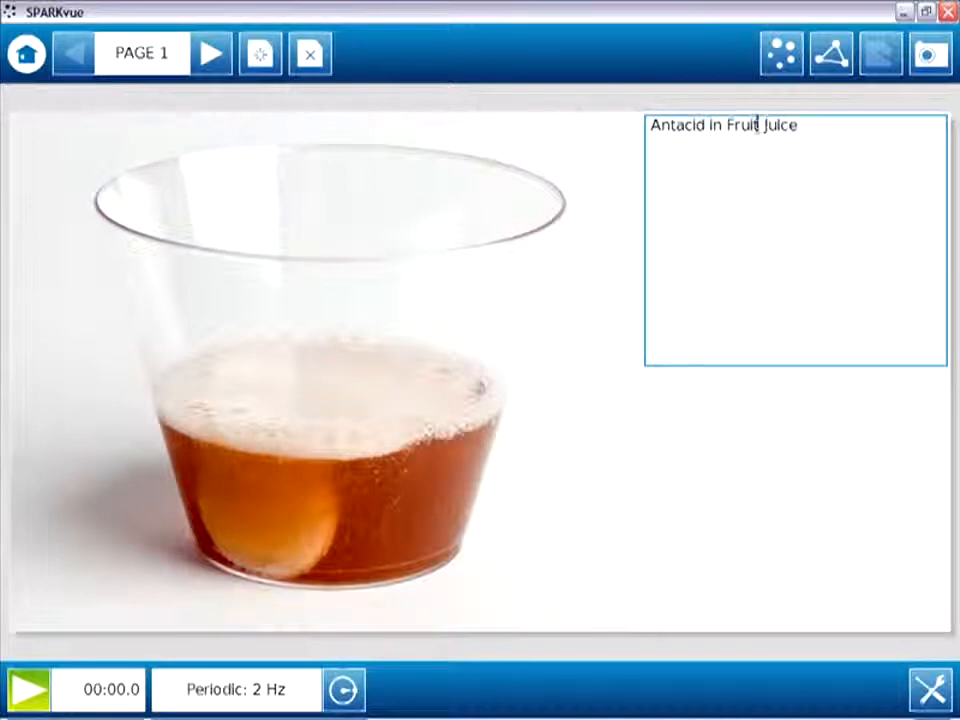
click(836, 70)
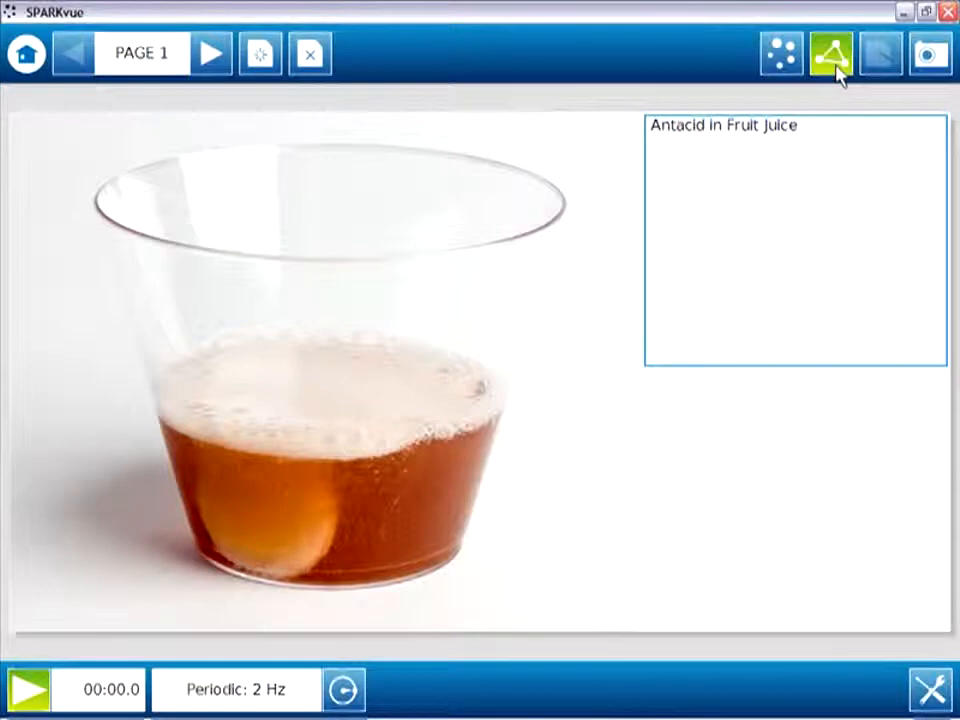
click(544, 344)
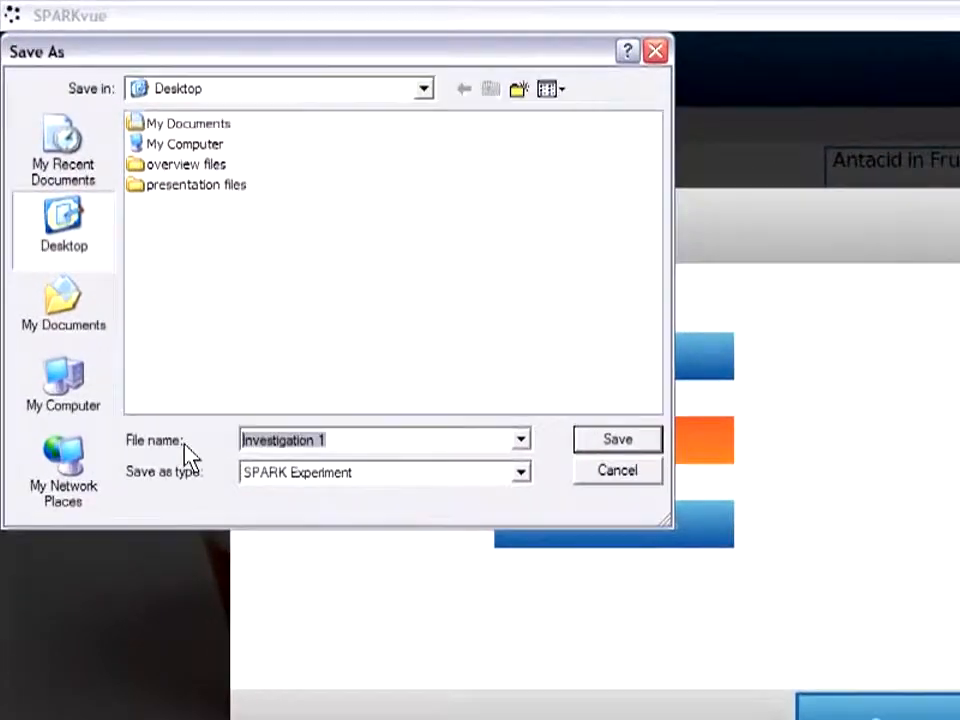
- Name the file "Antacid Reaction (Basic)"
text(Anta)
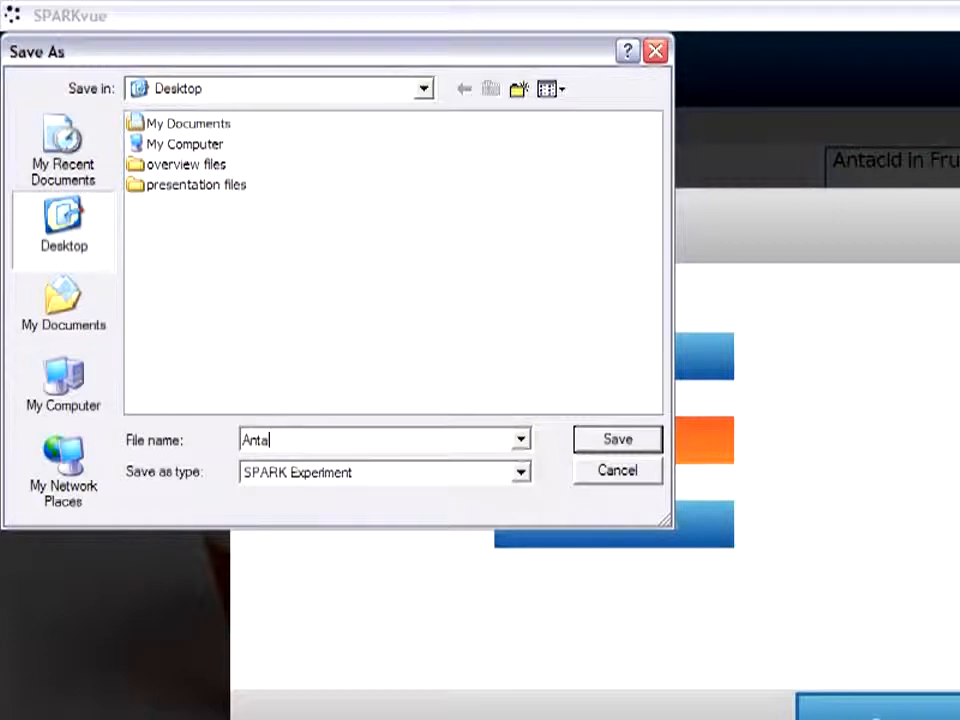
text(cid Reaction )
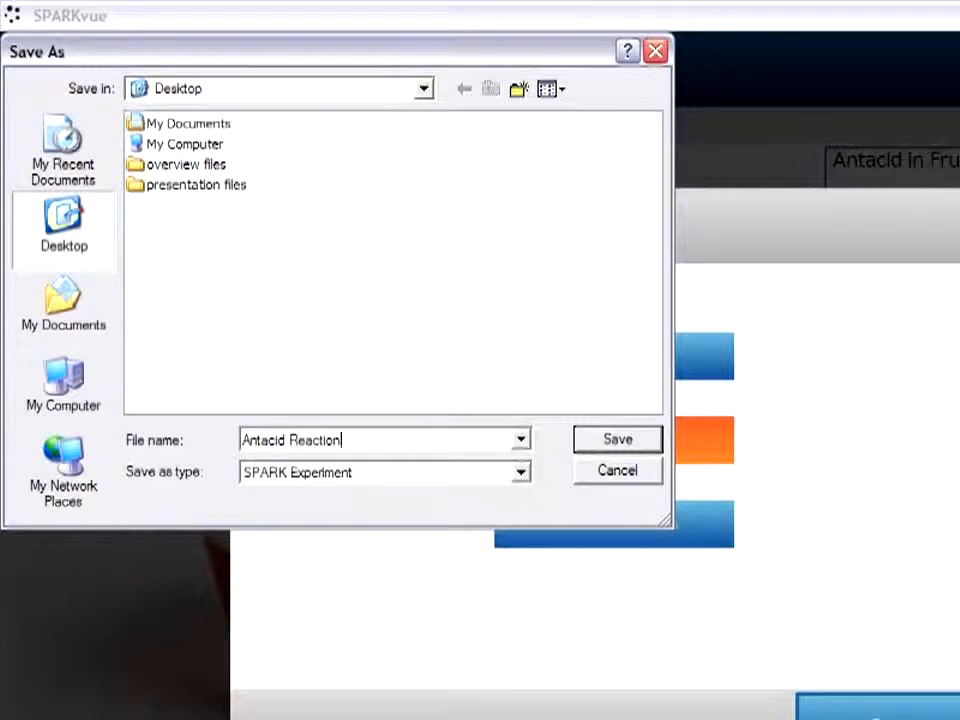
text((Casic)
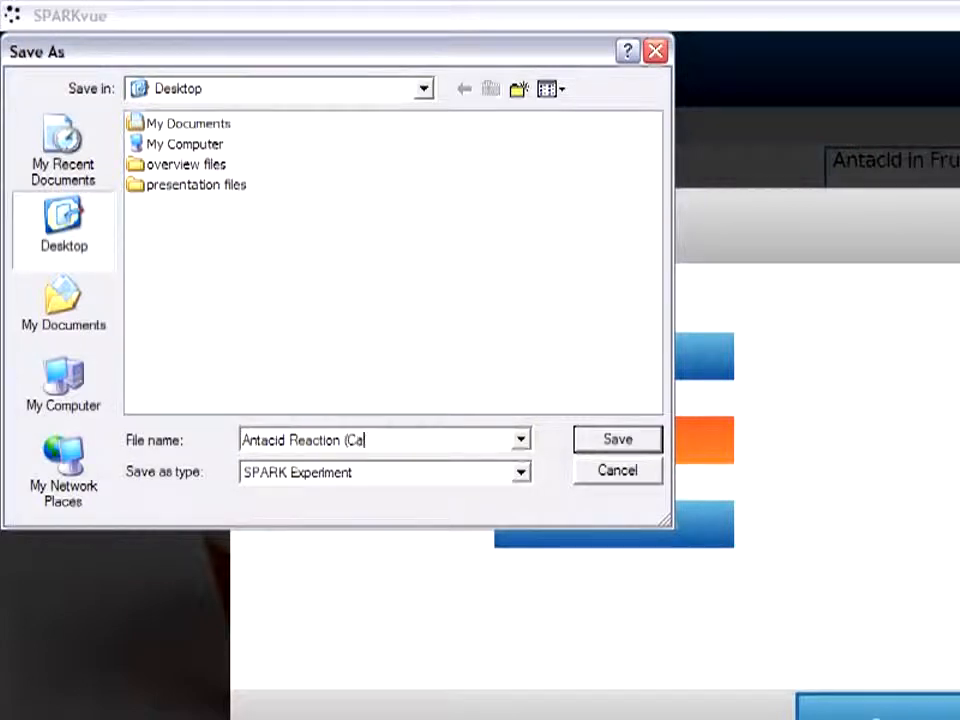
key(BackSpace)
key(BackSpace)
key(BackSpace)
key(BackSpace)
key(BackSpace)
text(Basic))
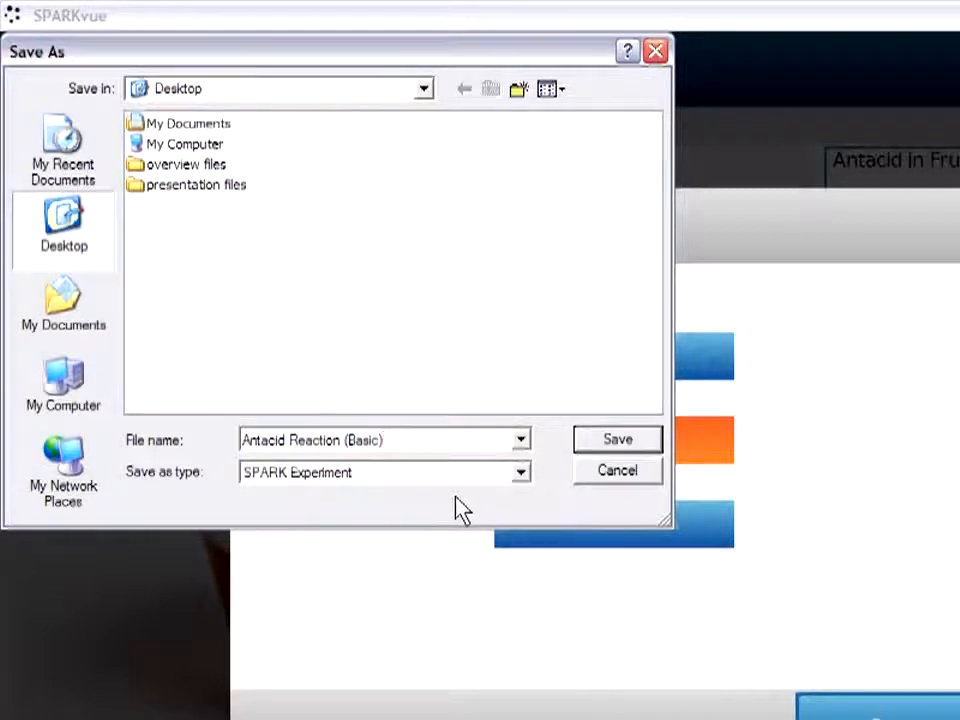
- Save the lab to the Desktop with the SPARK Experiment file type and close the sharing dialog
click(520, 474)
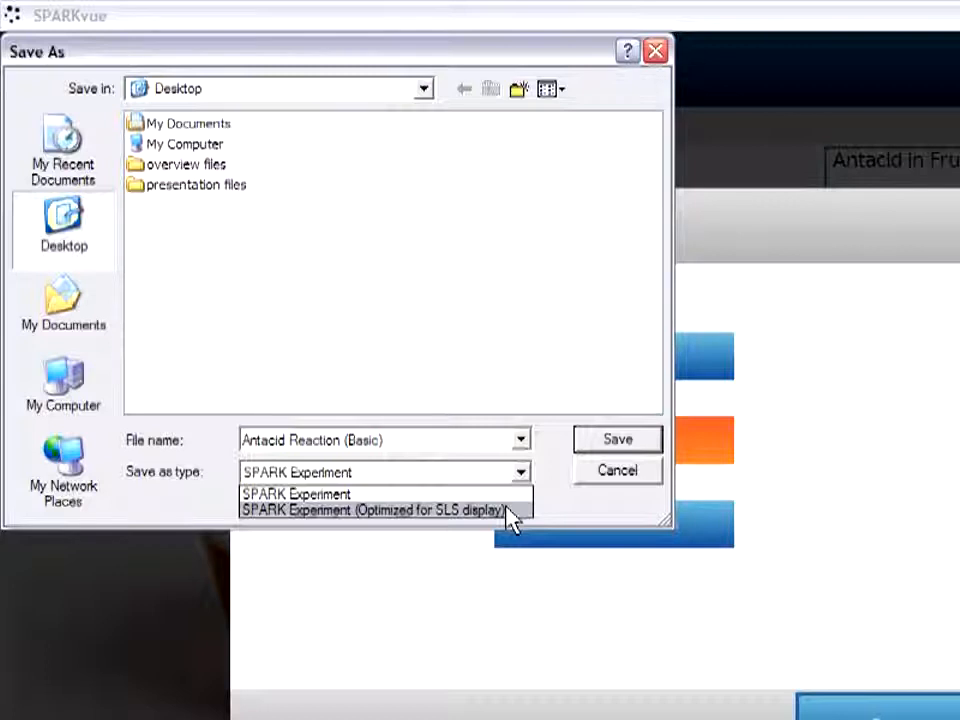
click(550, 506)
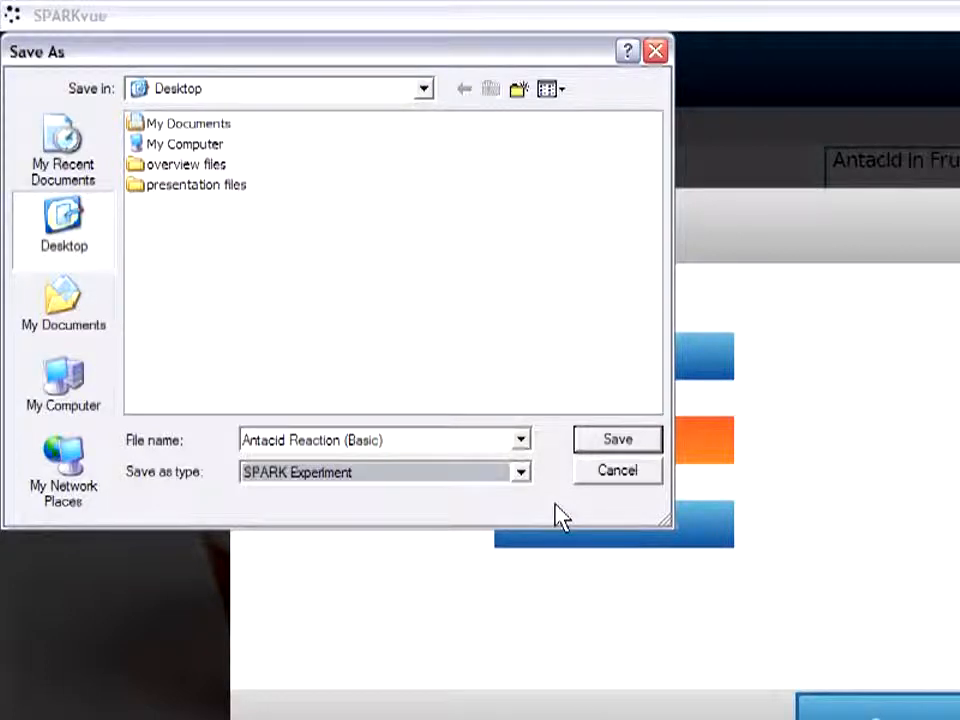
click(616, 447)
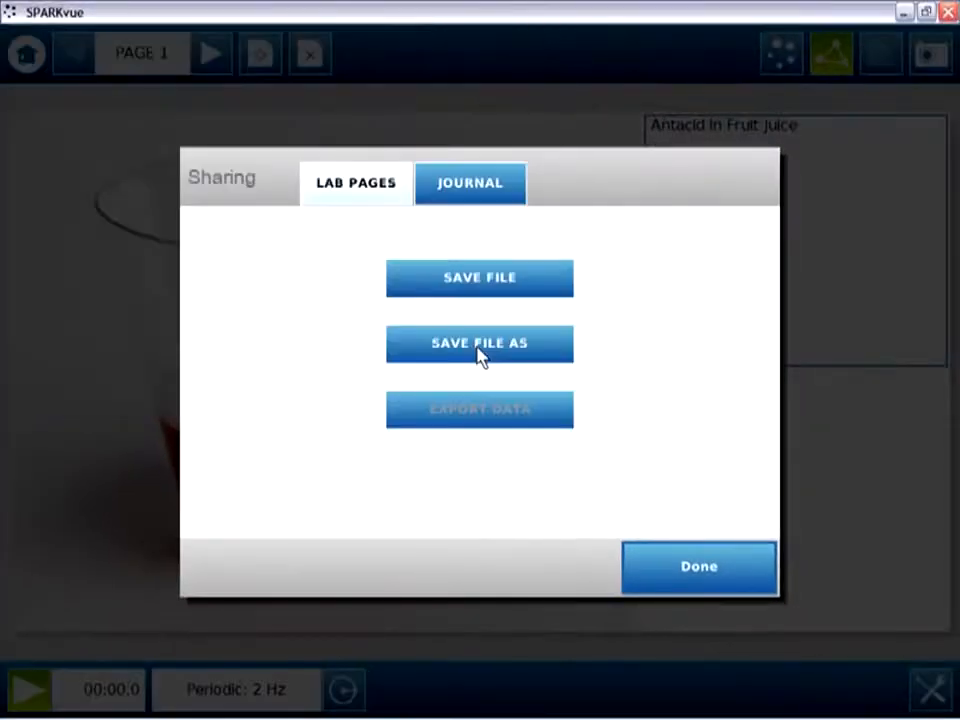
click(692, 567)
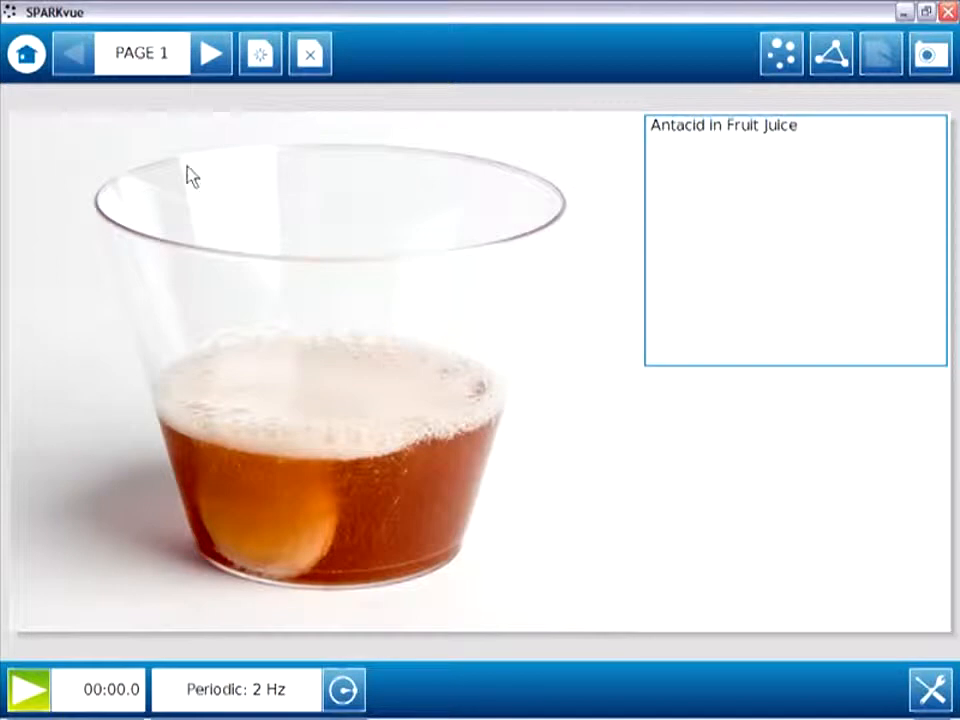
- Complete the prediction sentence on page 2 with "increase."
click(207, 66)
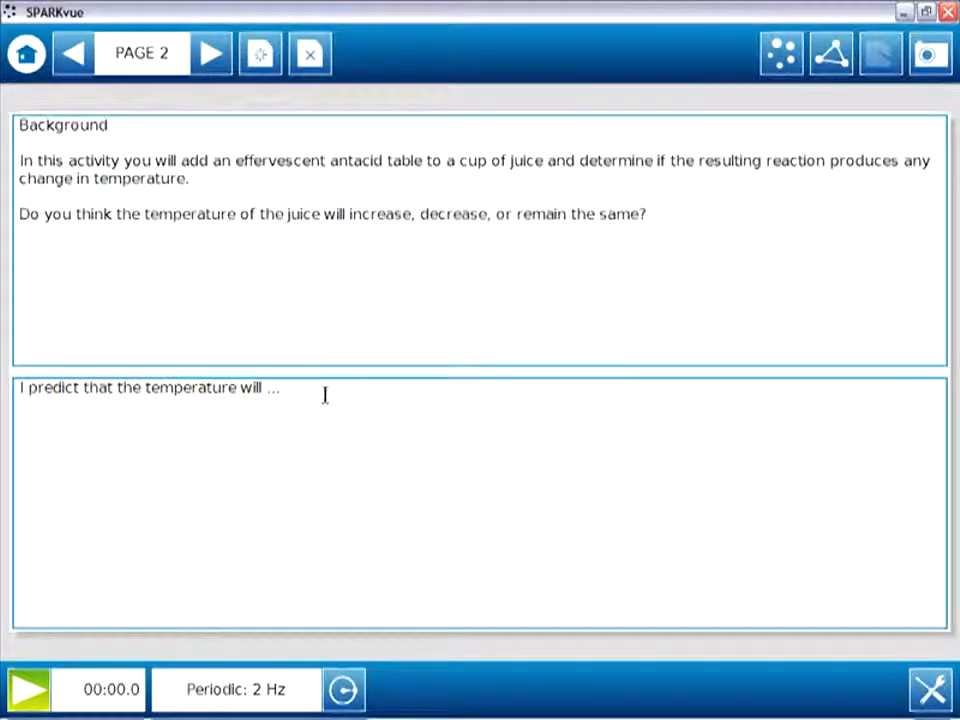
click(356, 416)
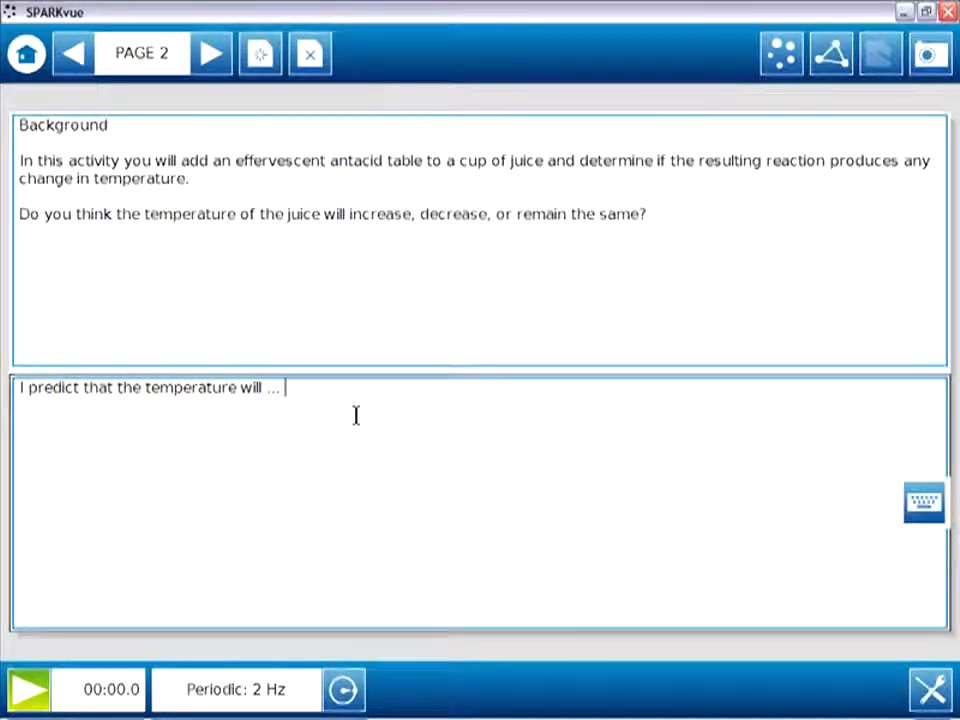
text(increase.)
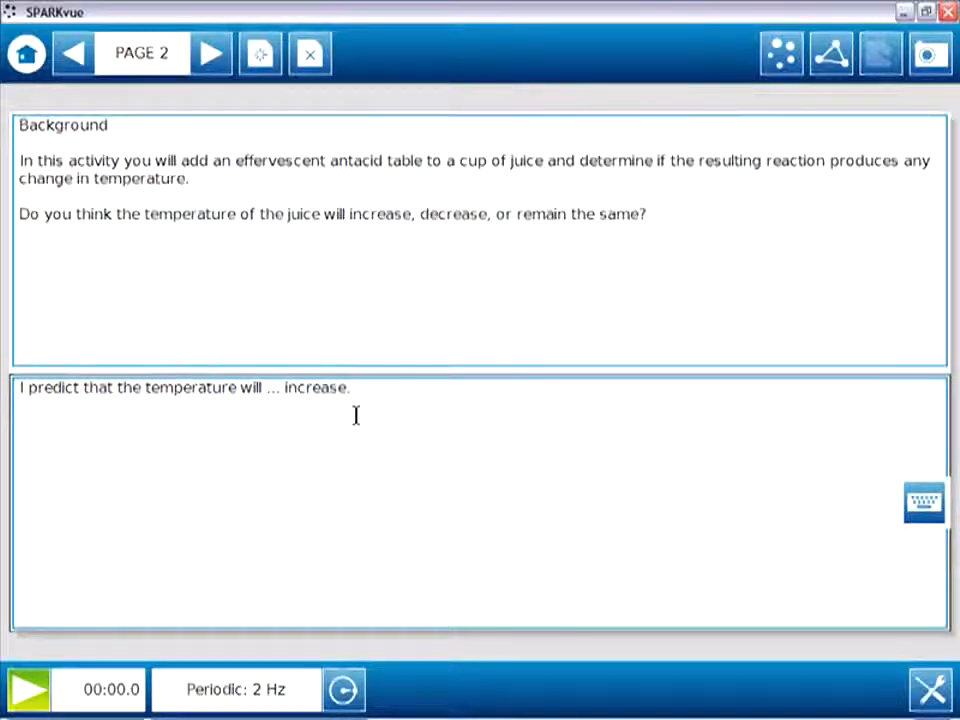
- Record a temperature run of about 100 seconds on page 3, scaling the graph to fit the data during collection
click(214, 54)
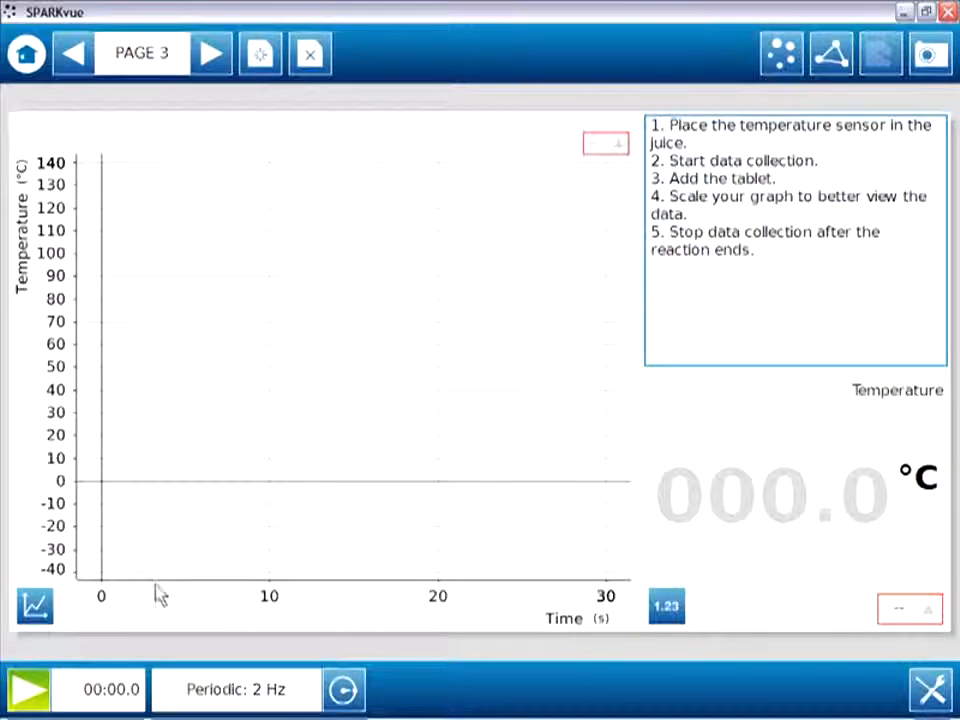
click(43, 688)
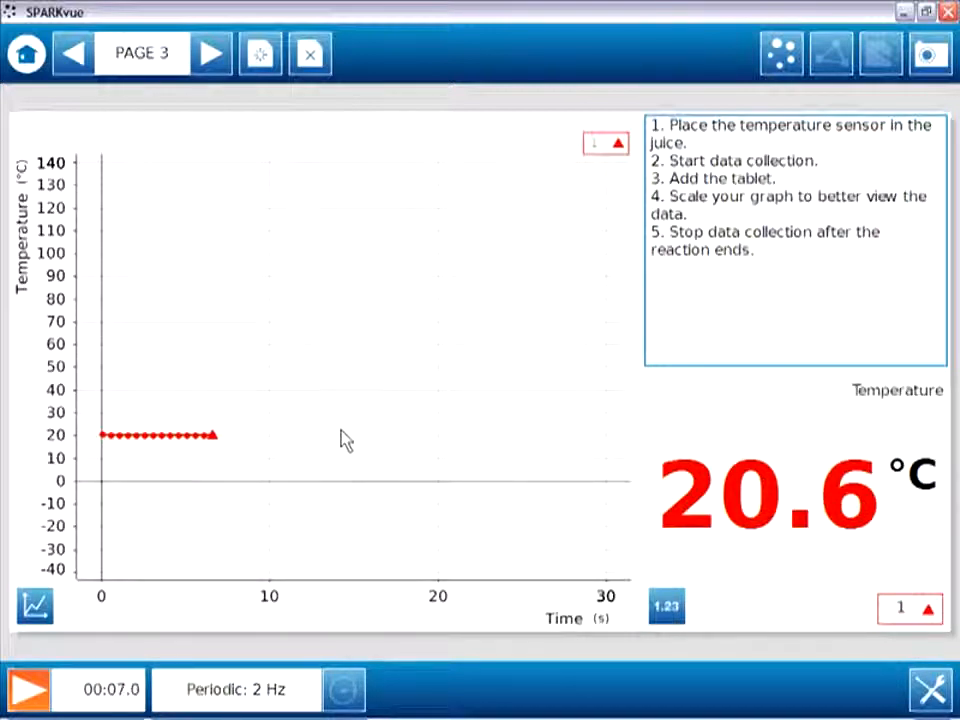
click(34, 606)
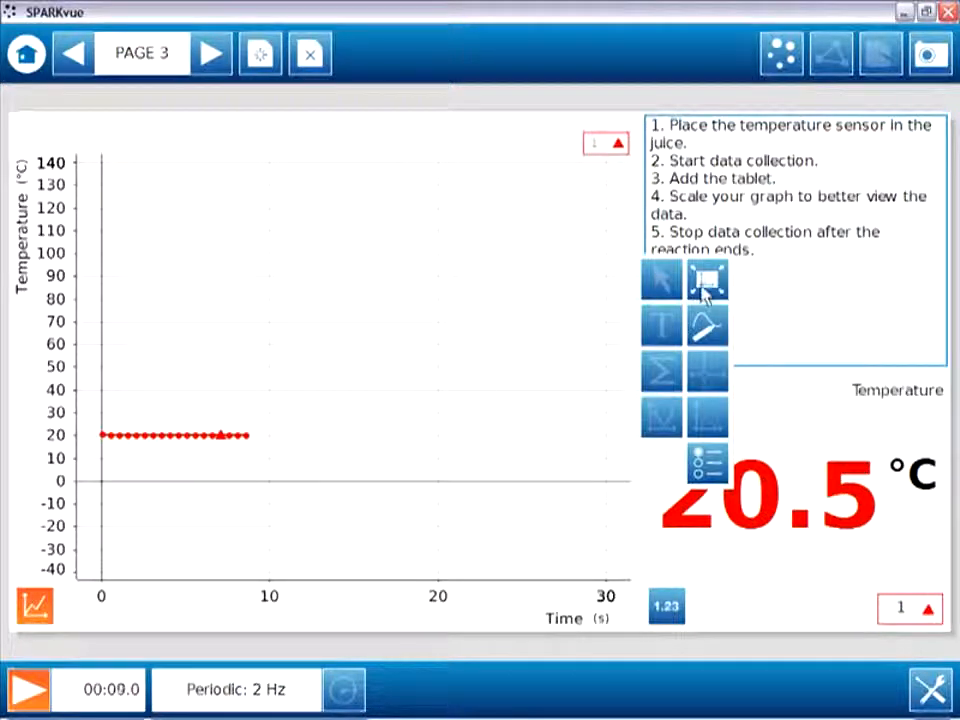
click(707, 278)
click(36, 604)
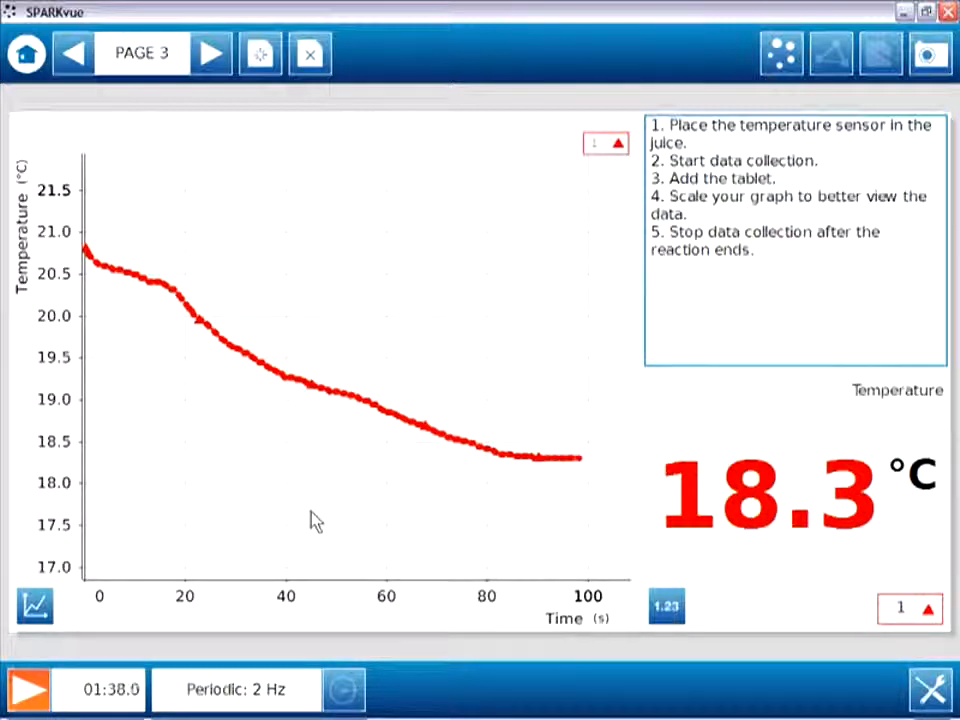
click(22, 690)
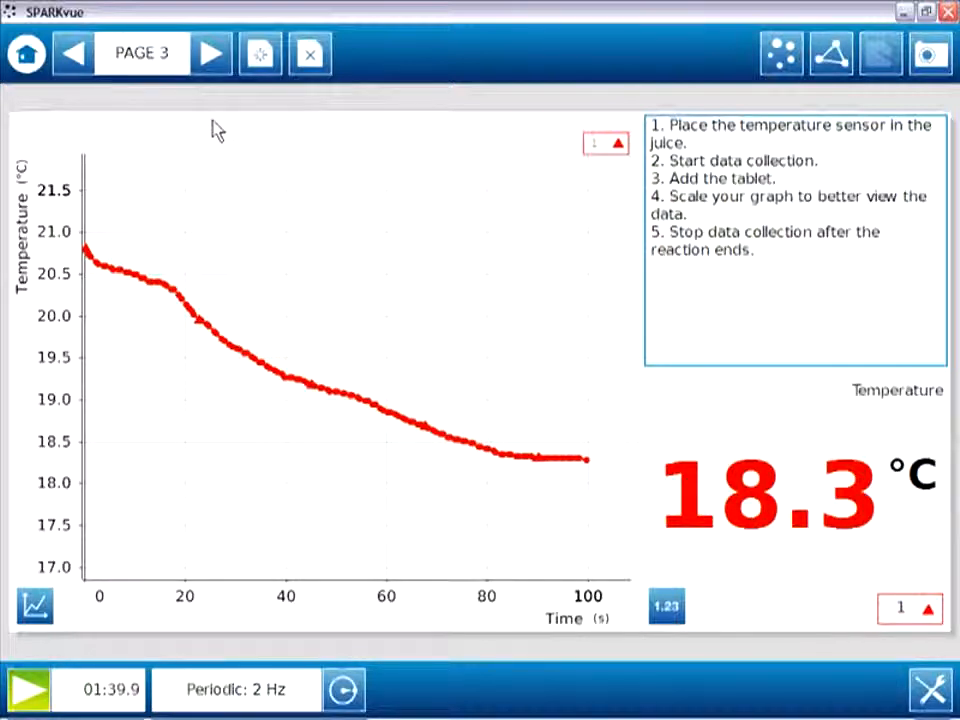
- Complete the answer sentence on the conclusion page with "decreased, contrary to my prediction."
click(205, 66)
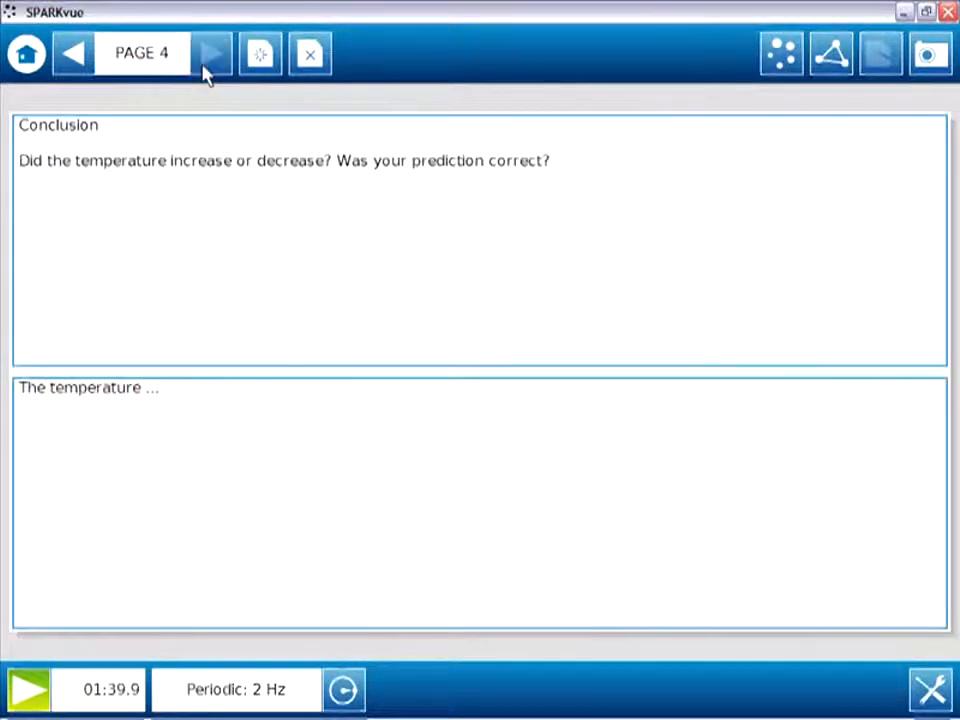
click(201, 389)
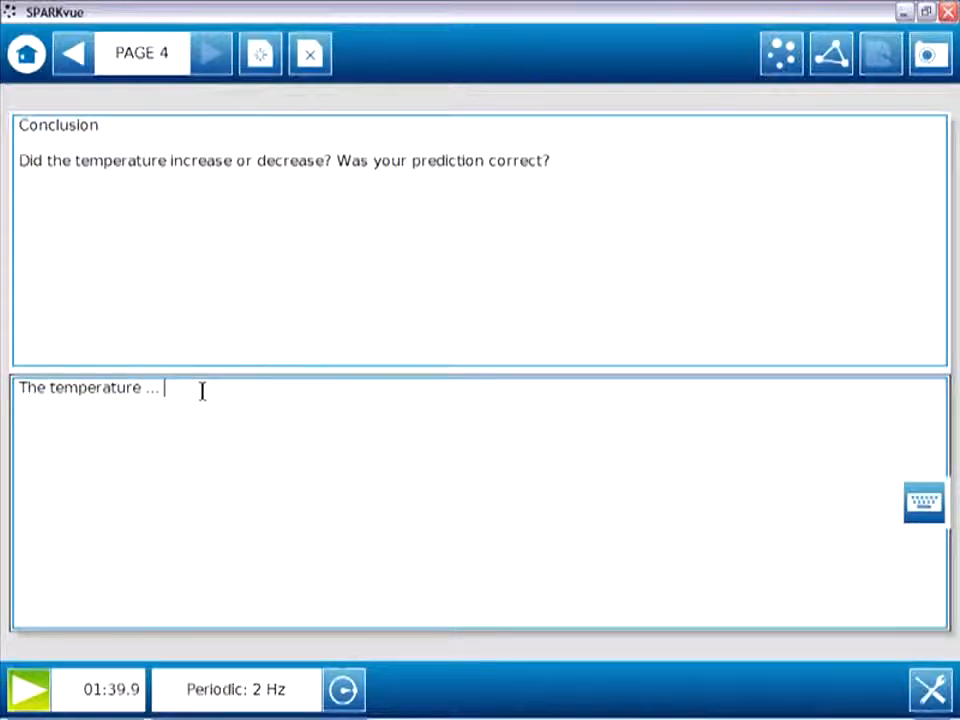
text(decreased, contrary to my)
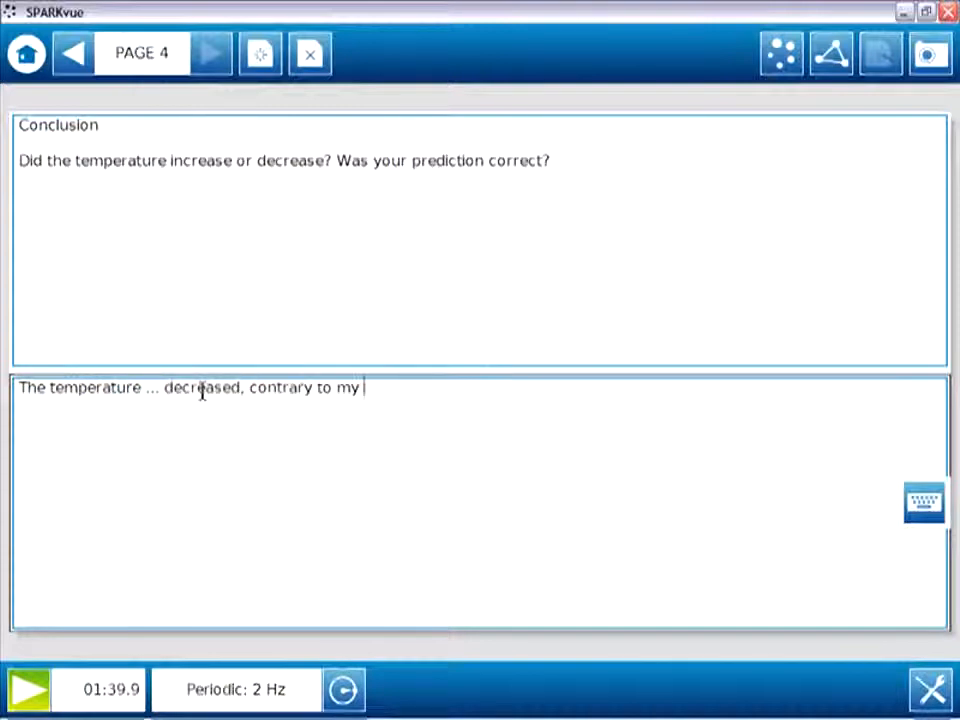
text( prediction.)
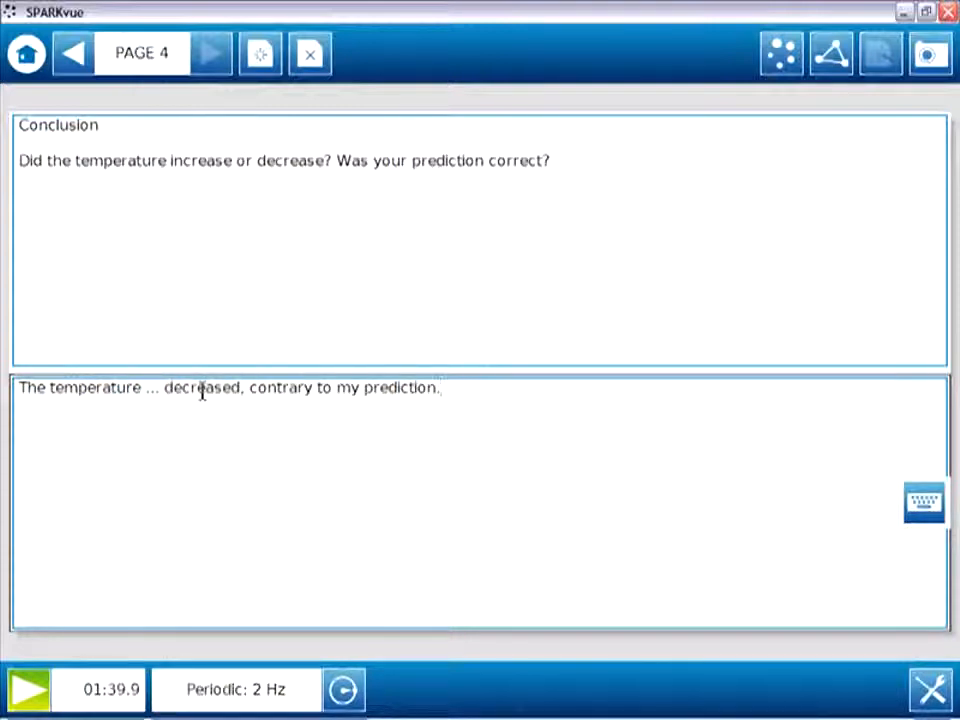